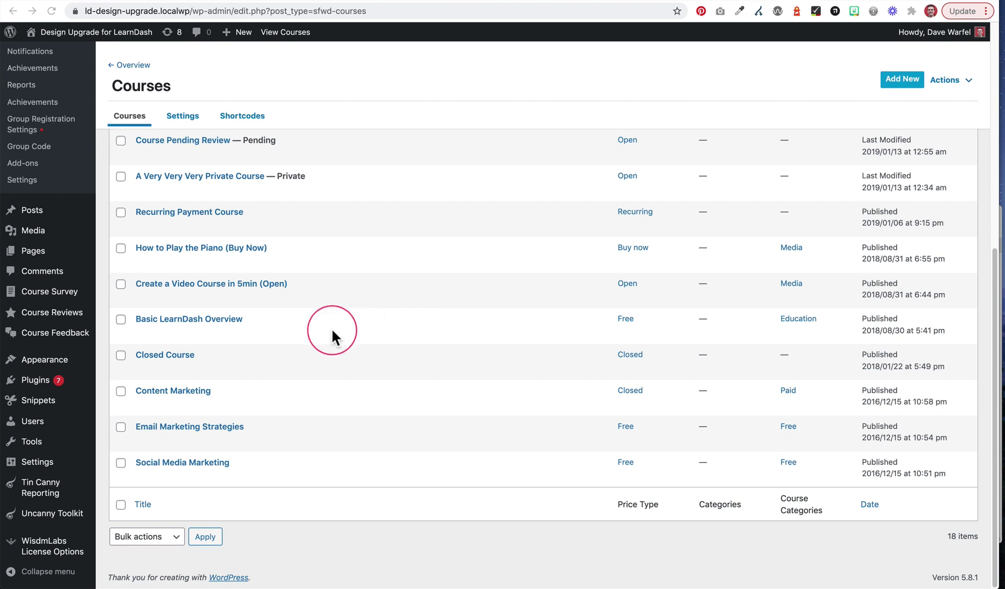
Open the Content Marketing course from the Courses list in the LearnDash course editor
{"action": "left_click", "coordinate": [177, 394]}
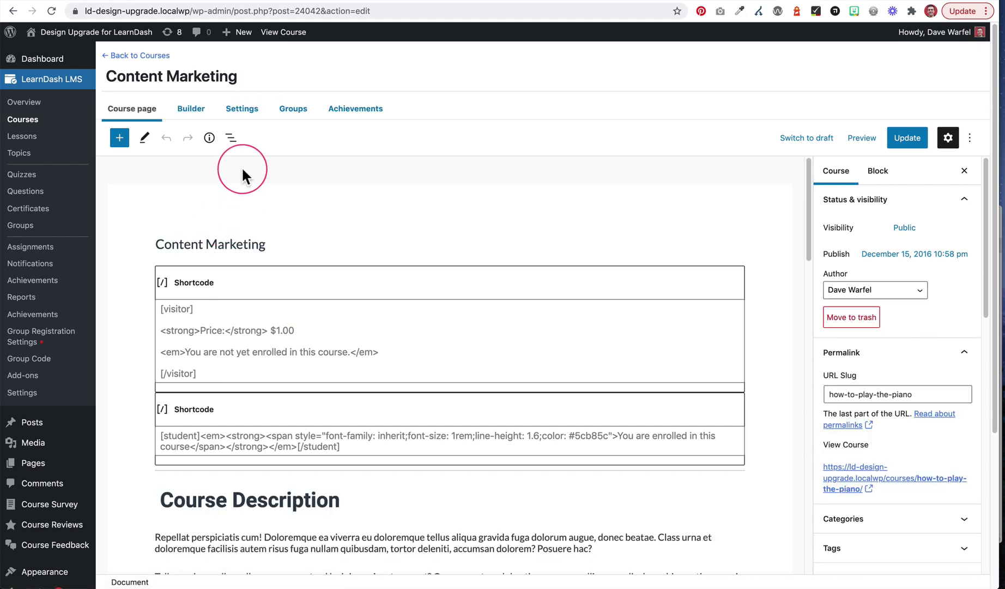
Enable Course Materials in the course settings, enter 'Materials', and save the course
{"action": "left_click", "coordinate": [242, 109]}
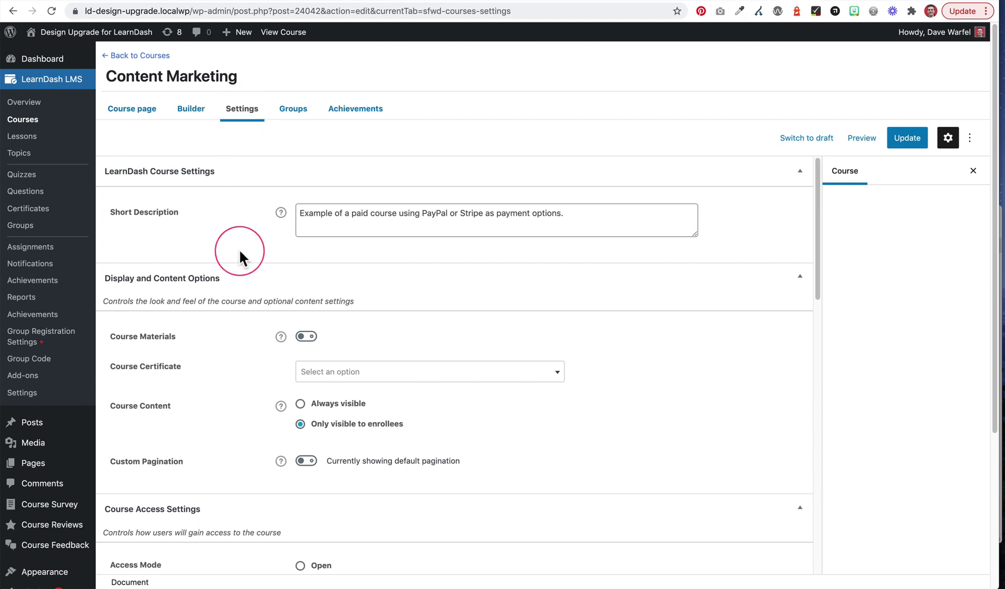
{"action": "left_click", "coordinate": [306, 338]}
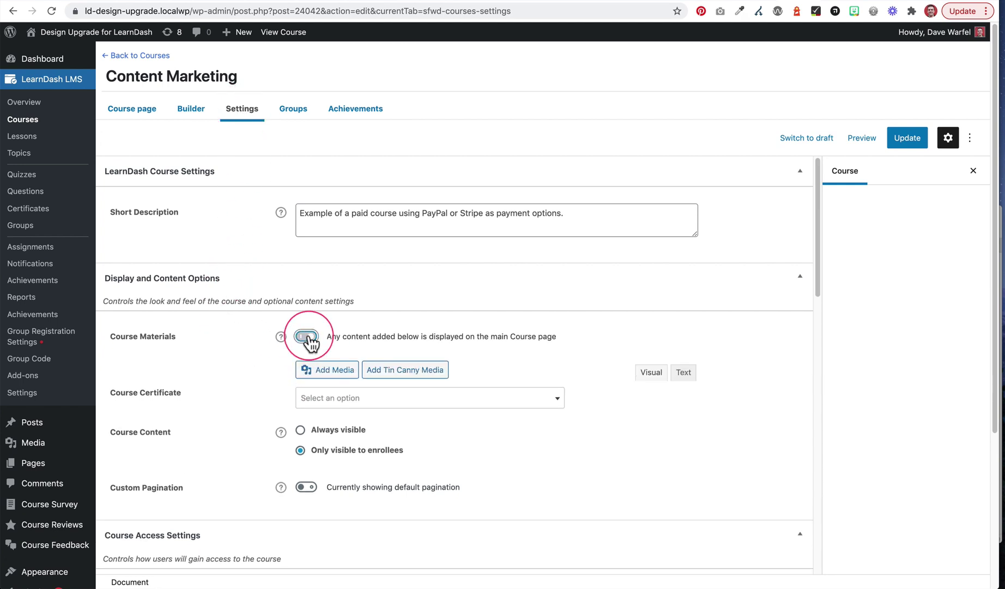
{"action": "left_click", "coordinate": [144, 342]}
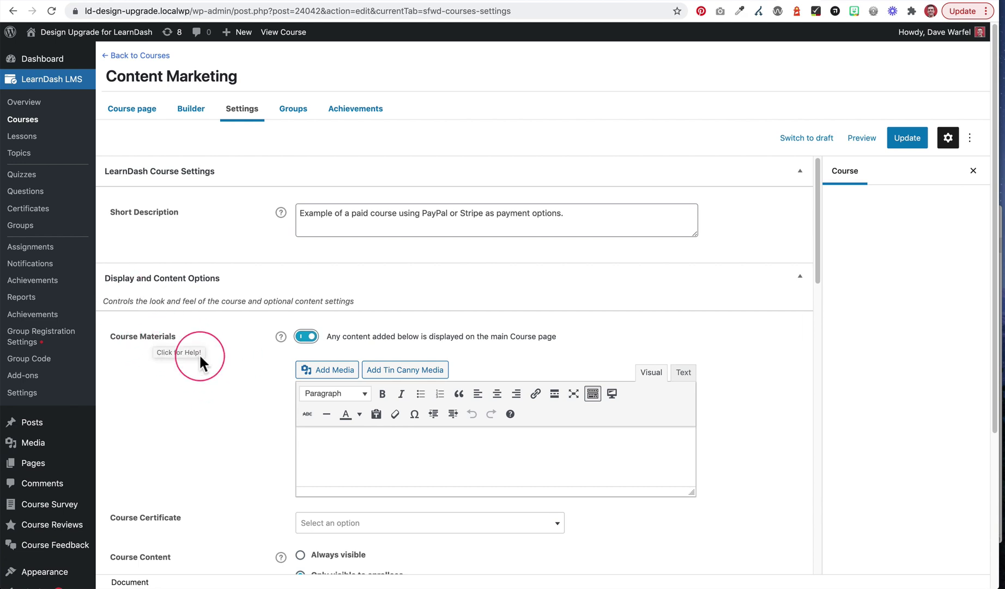
{"action": "scroll", "coordinate": [234, 367], "scroll_direction": "down", "scroll_amount": 3}
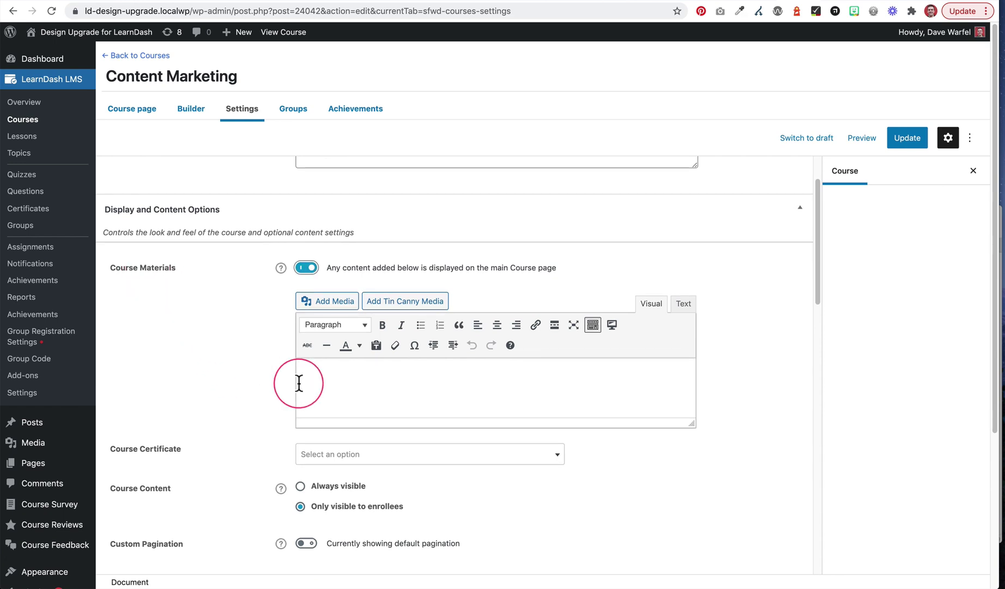
{"action": "left_click", "coordinate": [423, 375]}
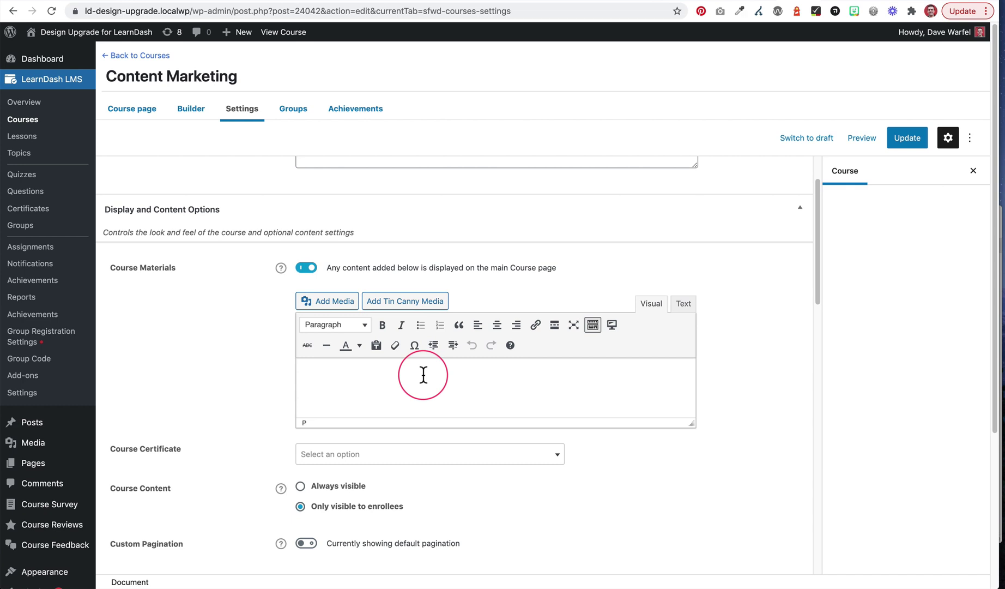
{"action": "type", "text": "Materials"}
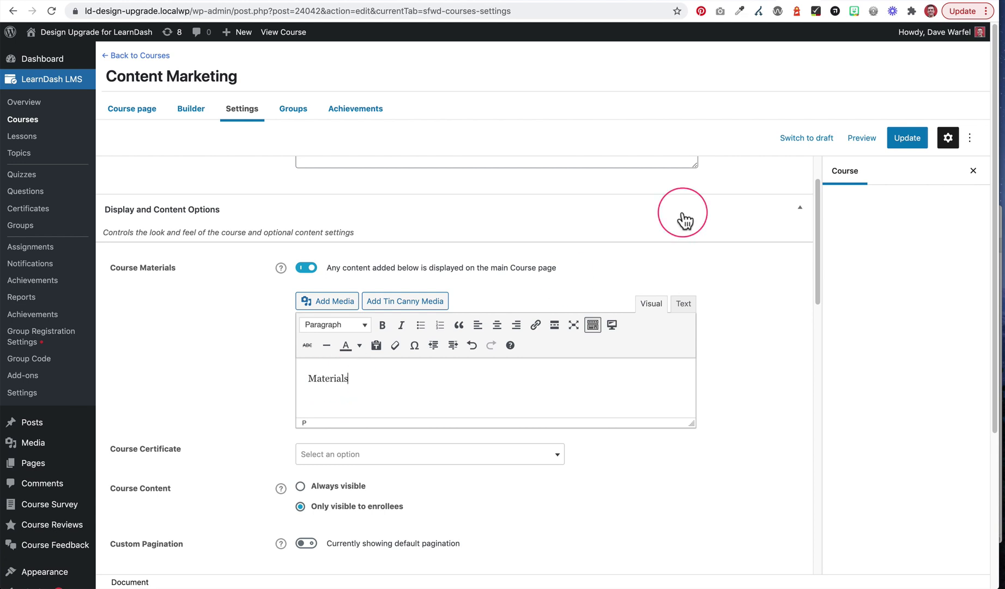
{"action": "left_click", "coordinate": [908, 137]}
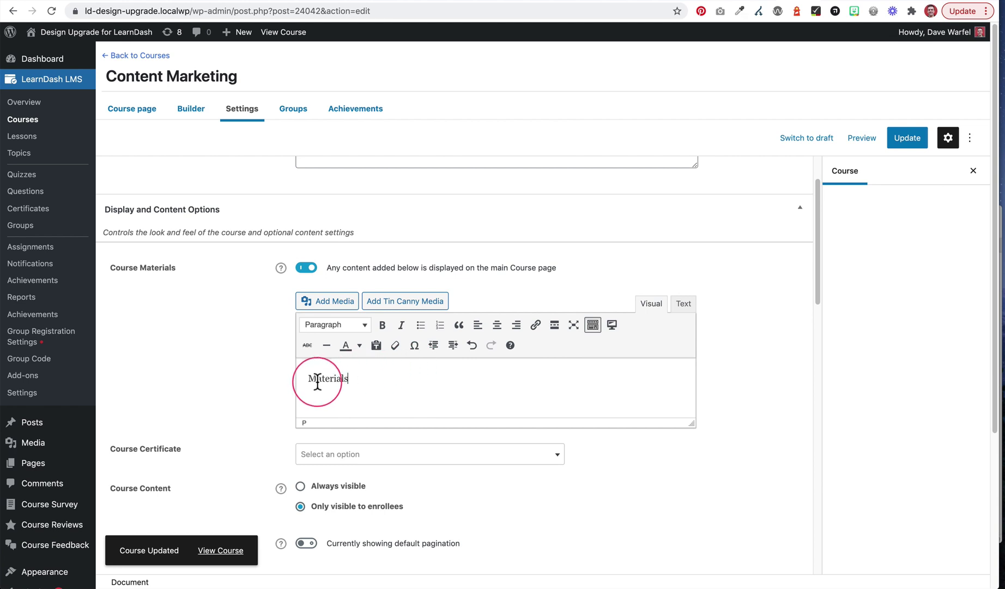
{"action": "left_click_drag", "start_coordinate": [312, 377], "coordinate": [366, 377]}
{"action": "left_click", "coordinate": [361, 378]}
{"action": "left_click", "coordinate": [369, 377]}
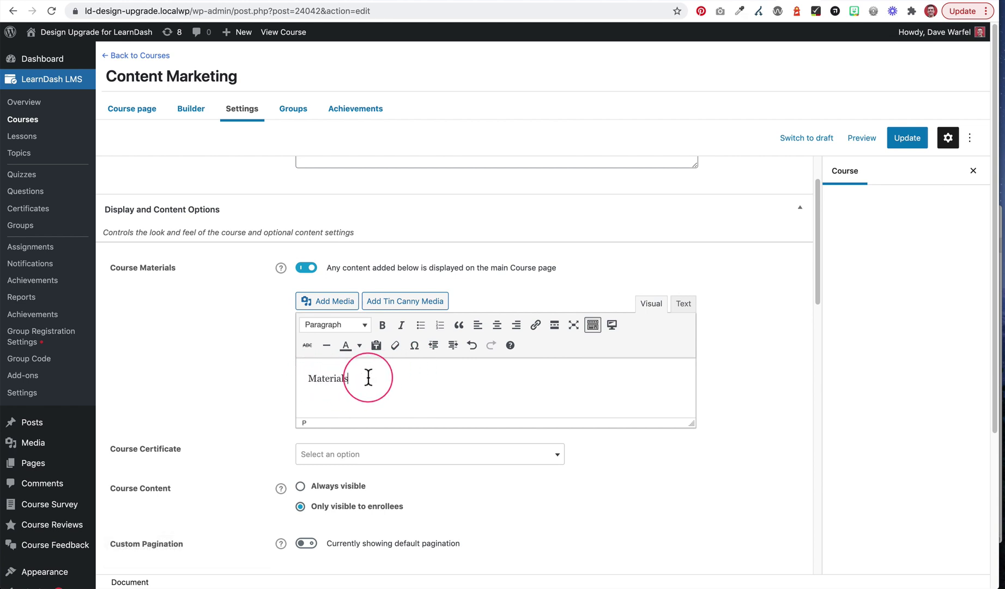
{"action": "double_click", "coordinate": [325, 376]}
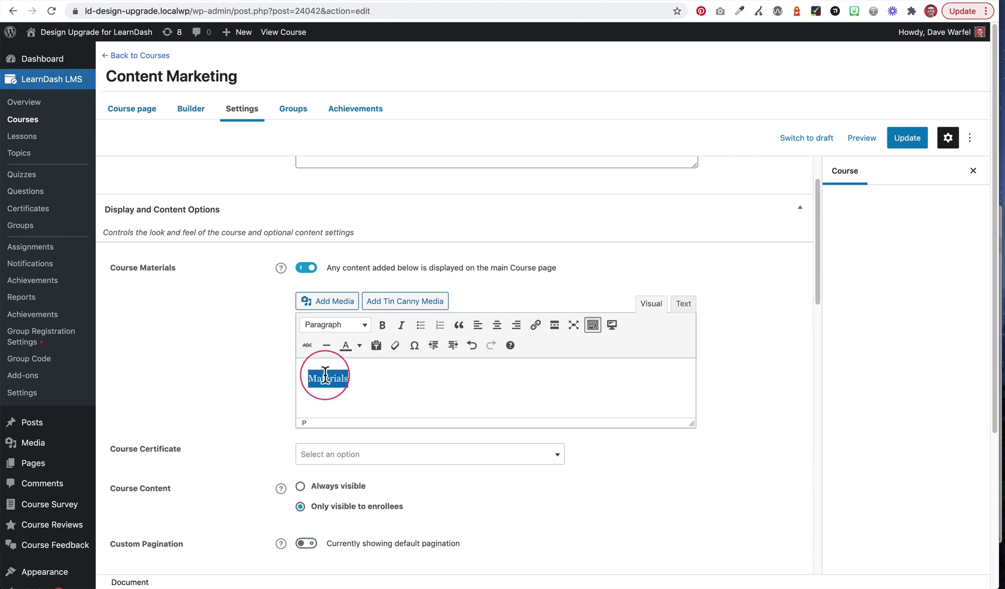
{"action": "key", "text": "ctrl+k"}
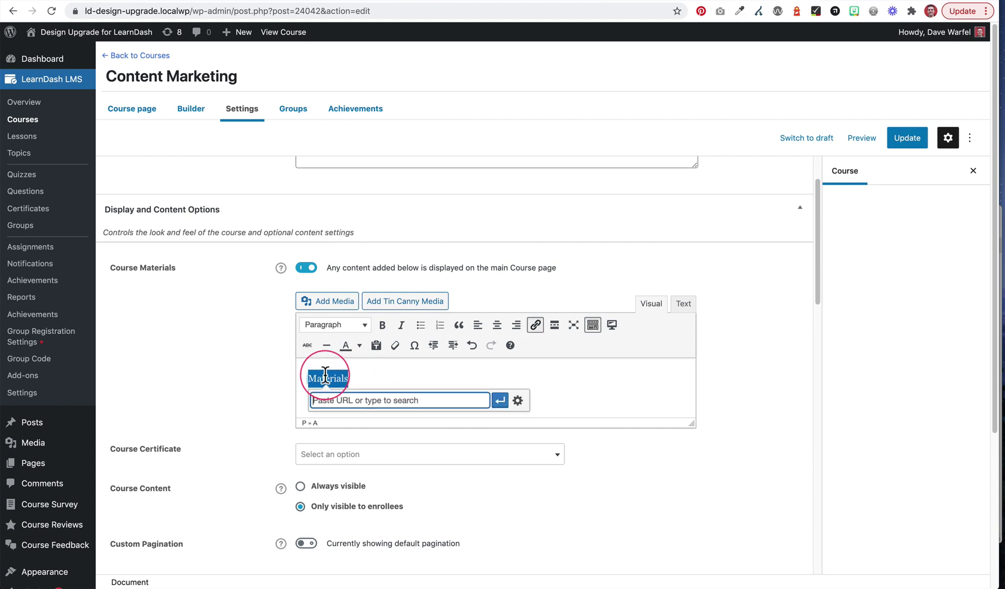
{"action": "type", "text": "to some we"}
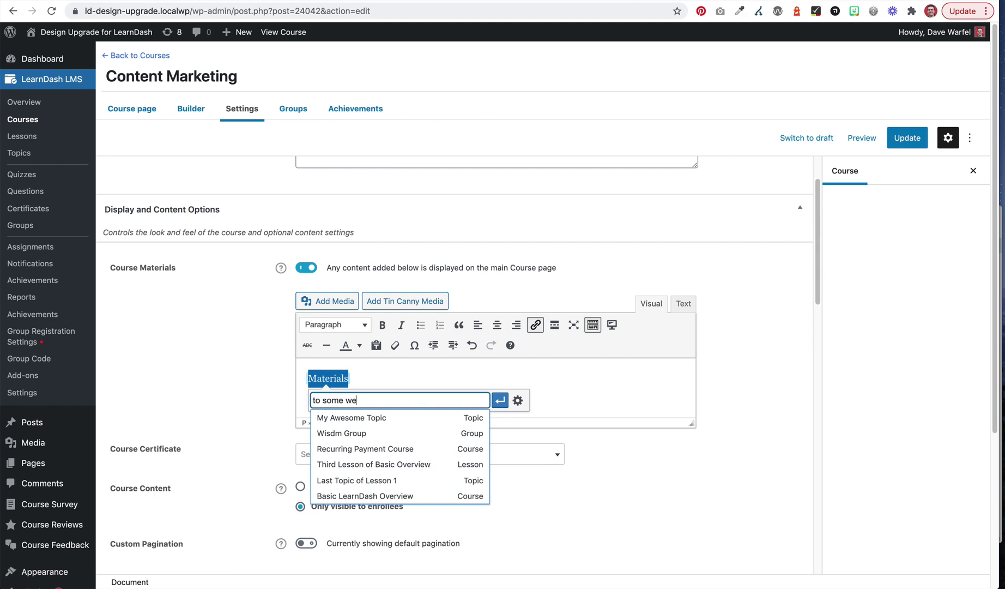
{"action": "type", "text": "bsite.com"}
{"action": "key", "text": "ctrl+a"}
{"action": "key", "text": "BackSpace"}
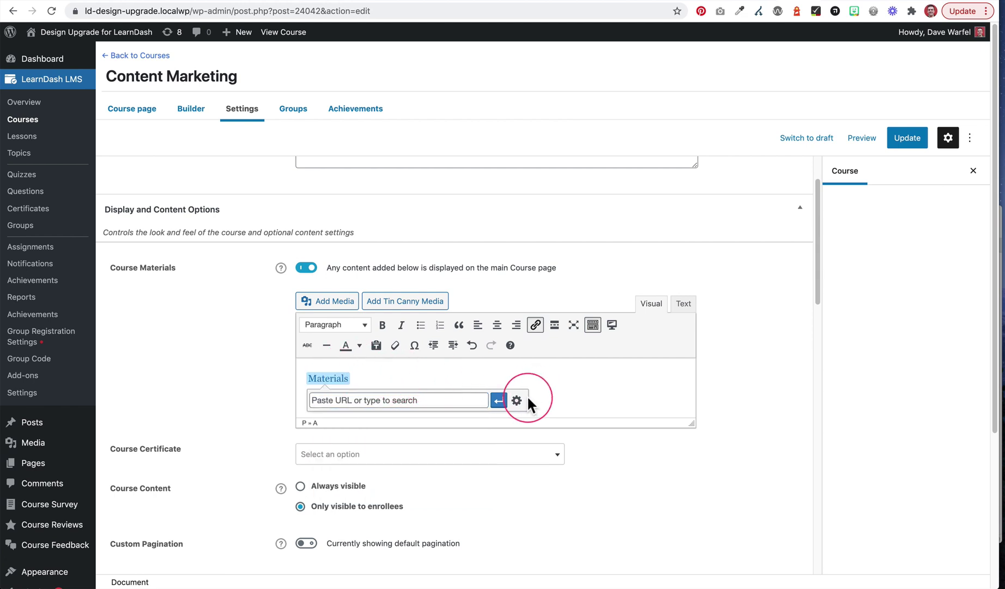
{"action": "left_click", "coordinate": [568, 394]}
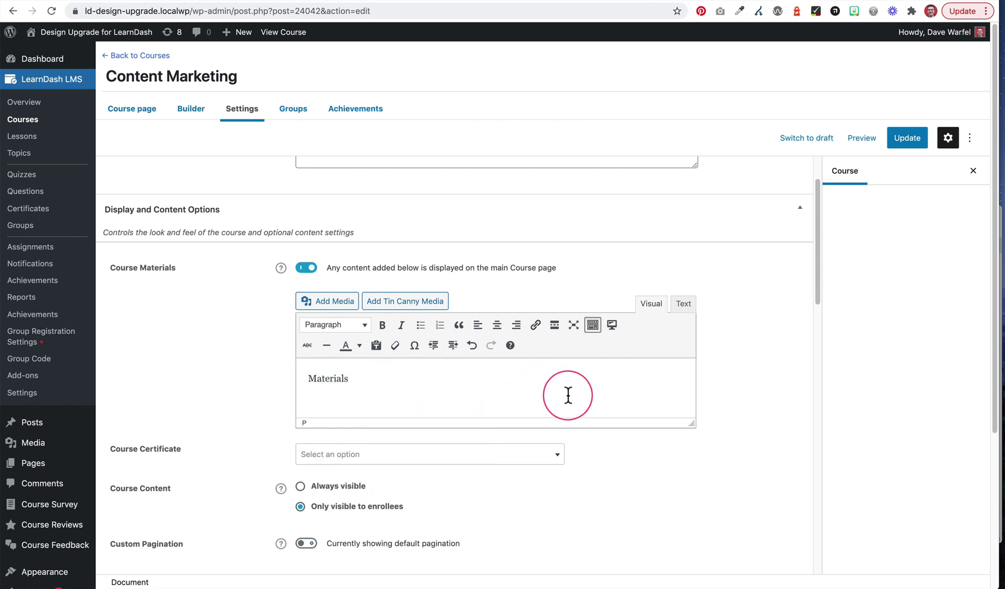
Insert SamplePPTFile_500kb.pdf from the Documents media library as a link titled 'Material 1'
{"action": "left_click", "coordinate": [321, 307]}
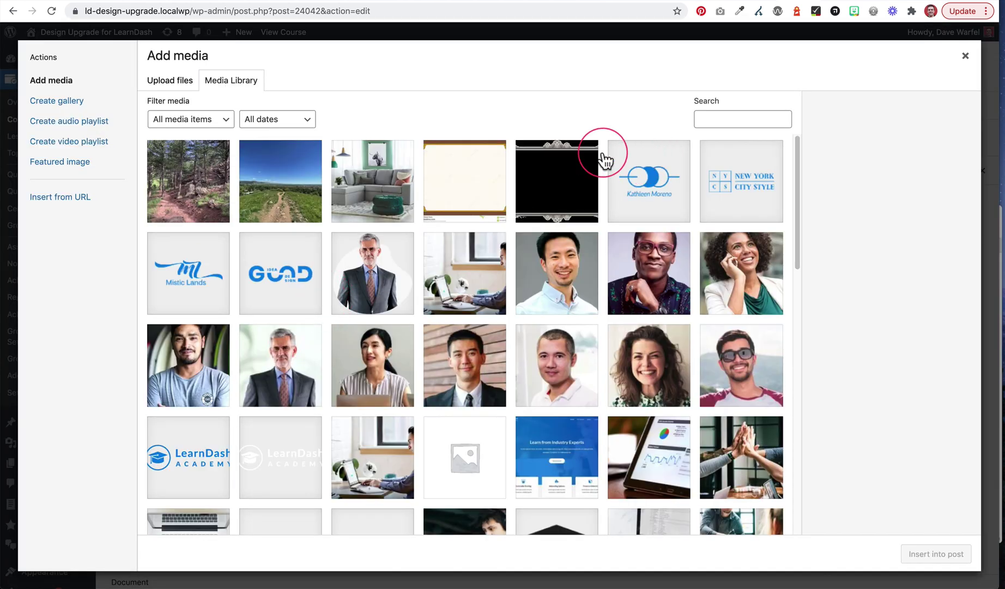
{"action": "left_click", "coordinate": [187, 121]}
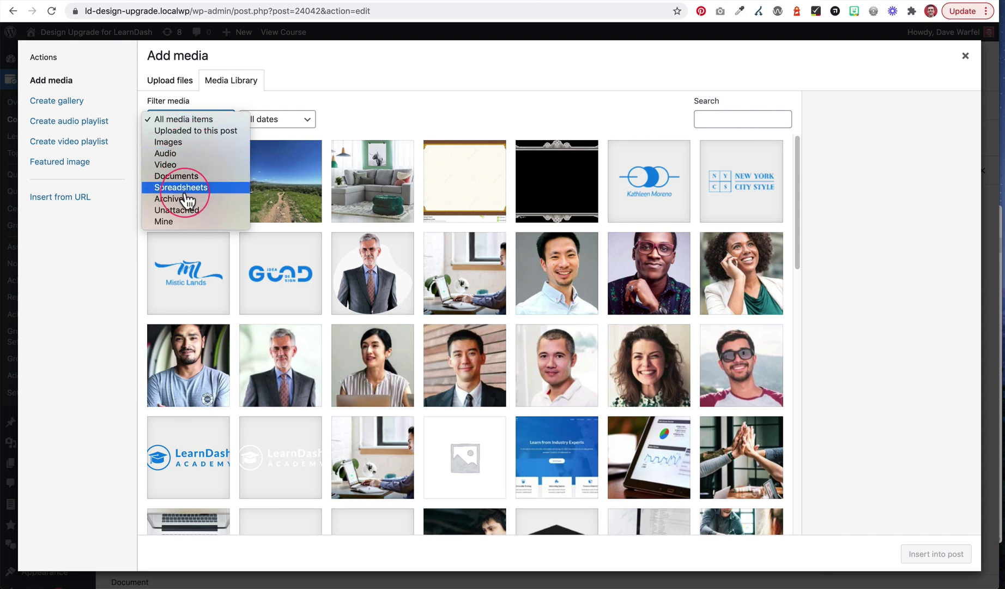
{"action": "key", "text": "Escape"}
{"action": "left_click", "coordinate": [177, 174]}
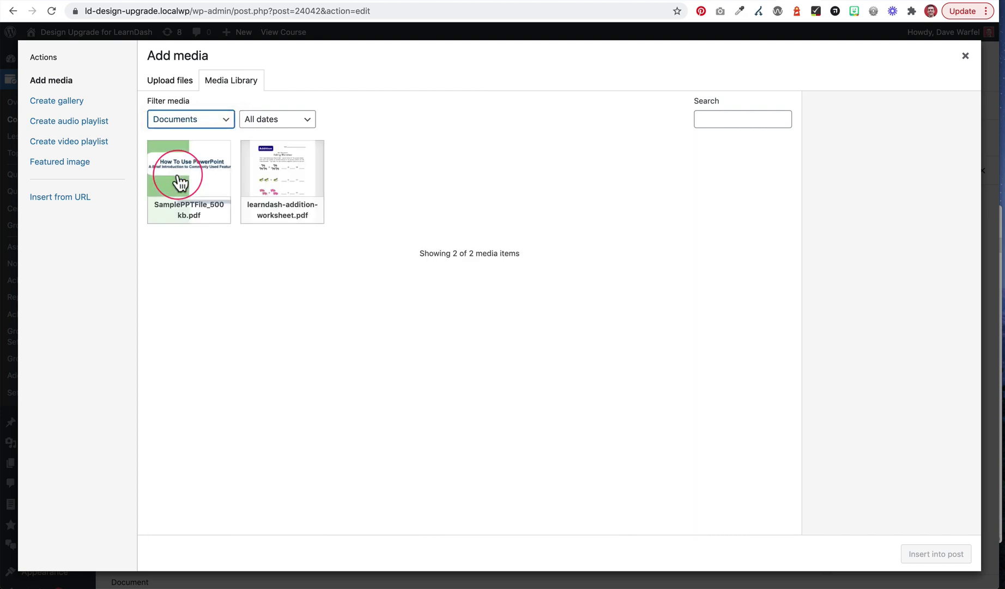
{"action": "left_click", "coordinate": [181, 182]}
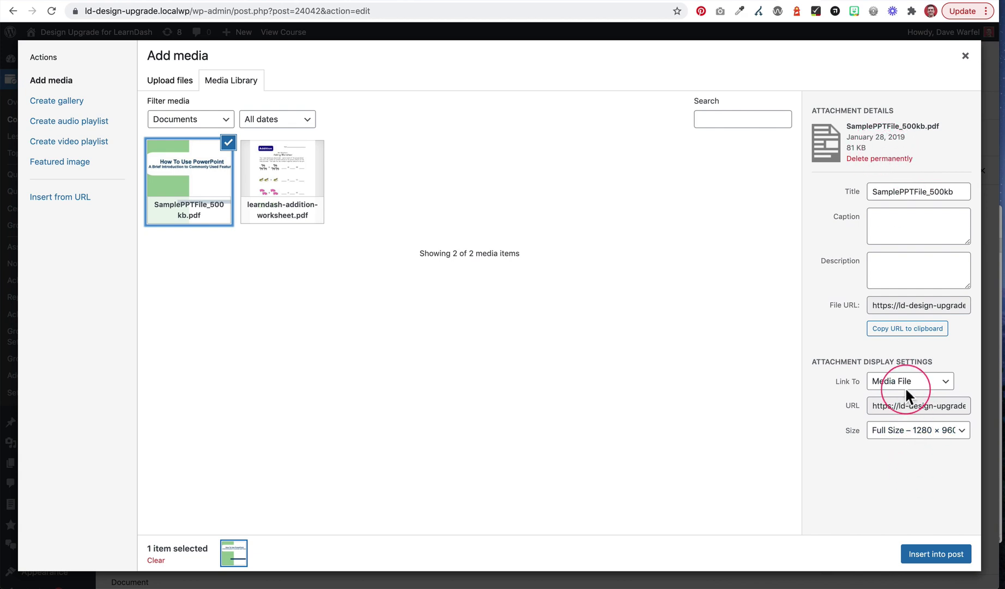
{"action": "double_click", "coordinate": [893, 191]}
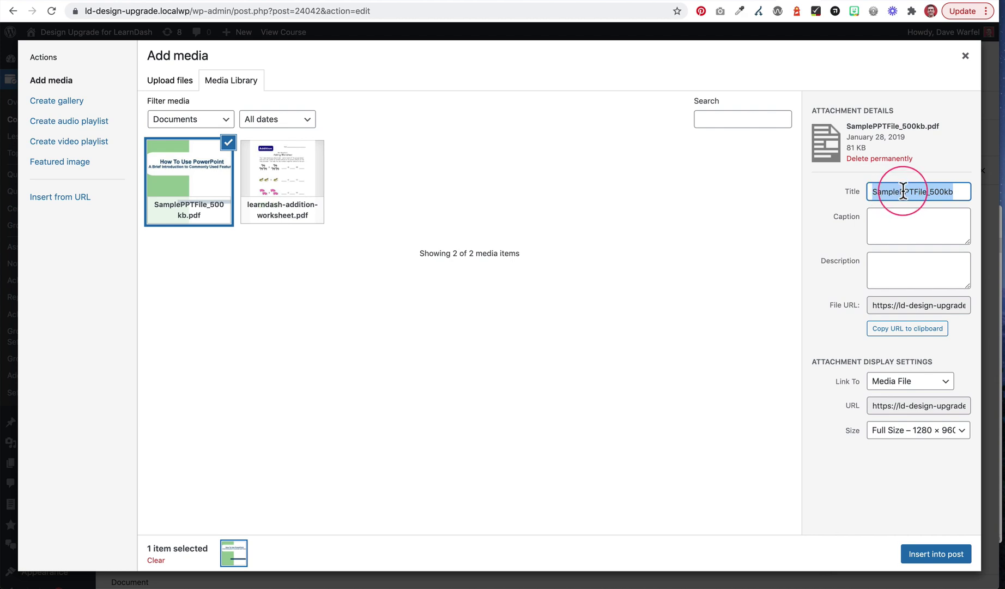
{"action": "type", "text": "Material 1"}
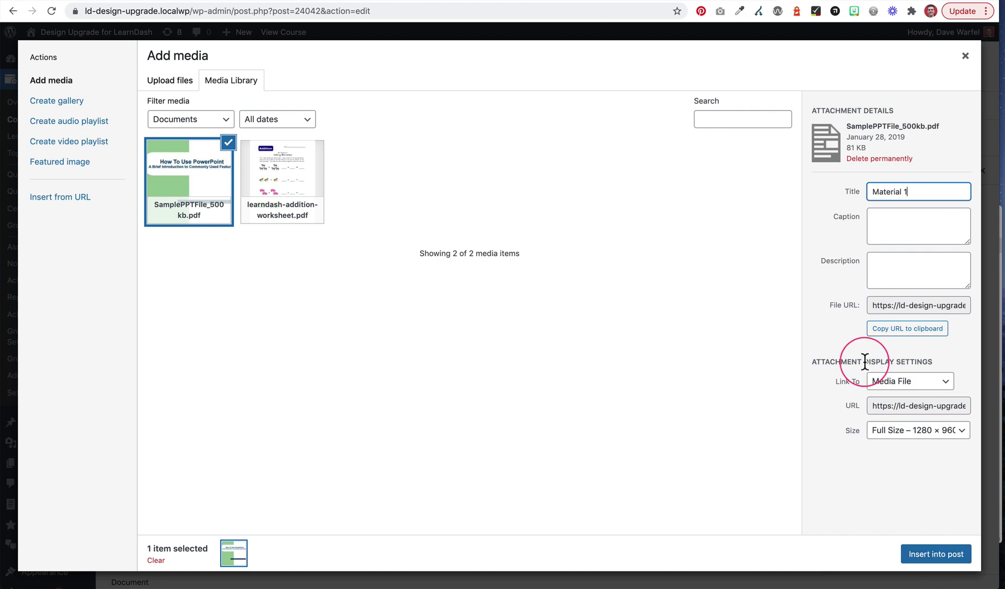
{"action": "left_click", "coordinate": [927, 554]}
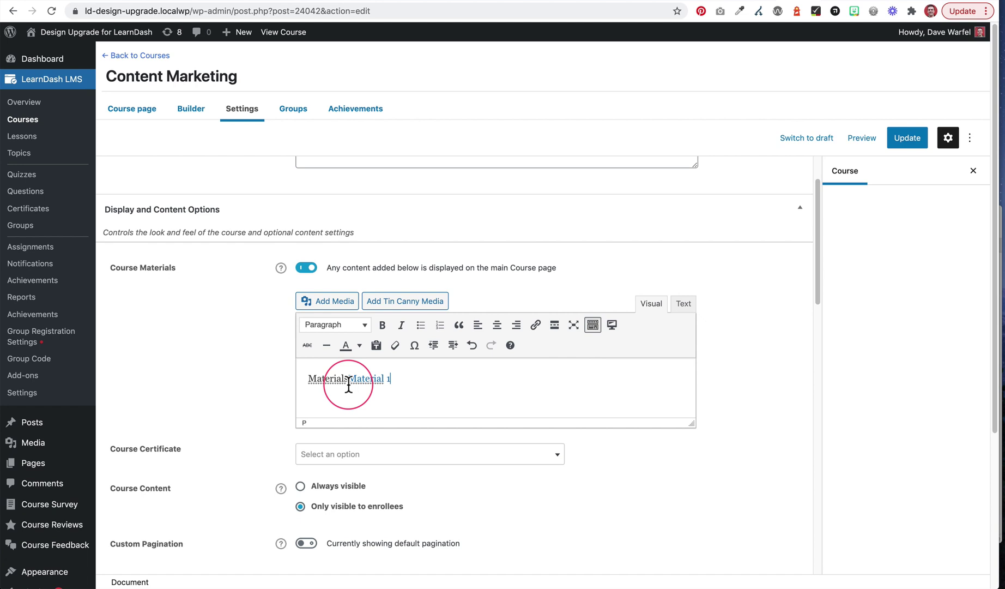
Remove the leftover 'Materials' text, save the course, and view the live course page
{"action": "left_click", "coordinate": [395, 349]}
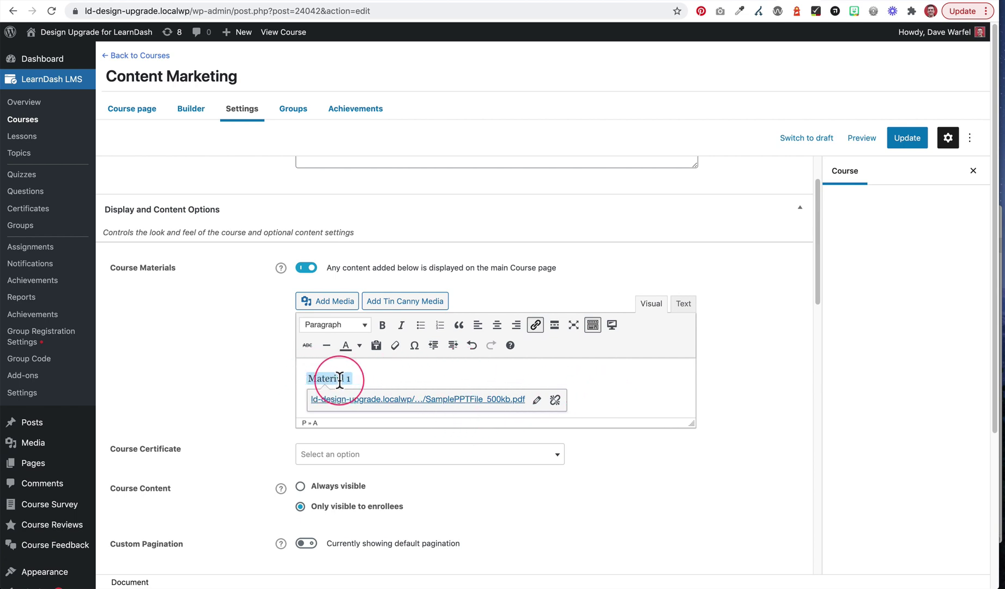
{"action": "left_click", "coordinate": [236, 371]}
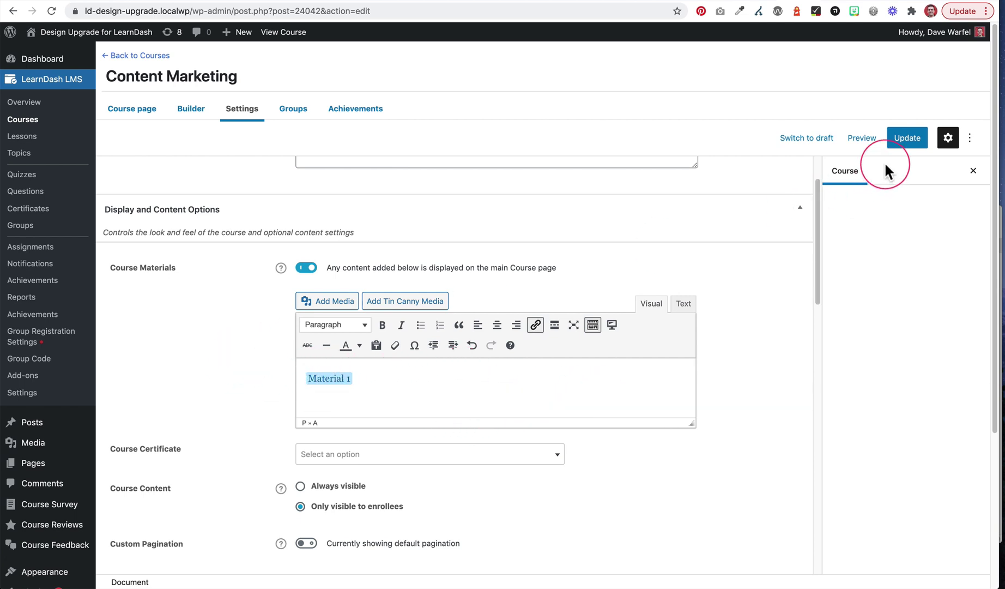
{"action": "left_click", "coordinate": [900, 133]}
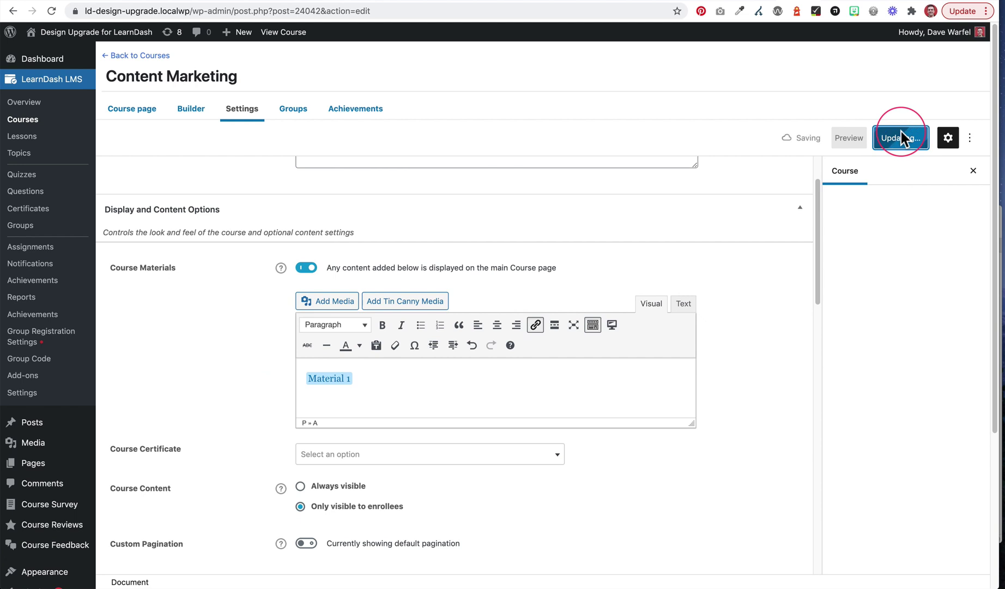
{"action": "left_click", "coordinate": [833, 3]}
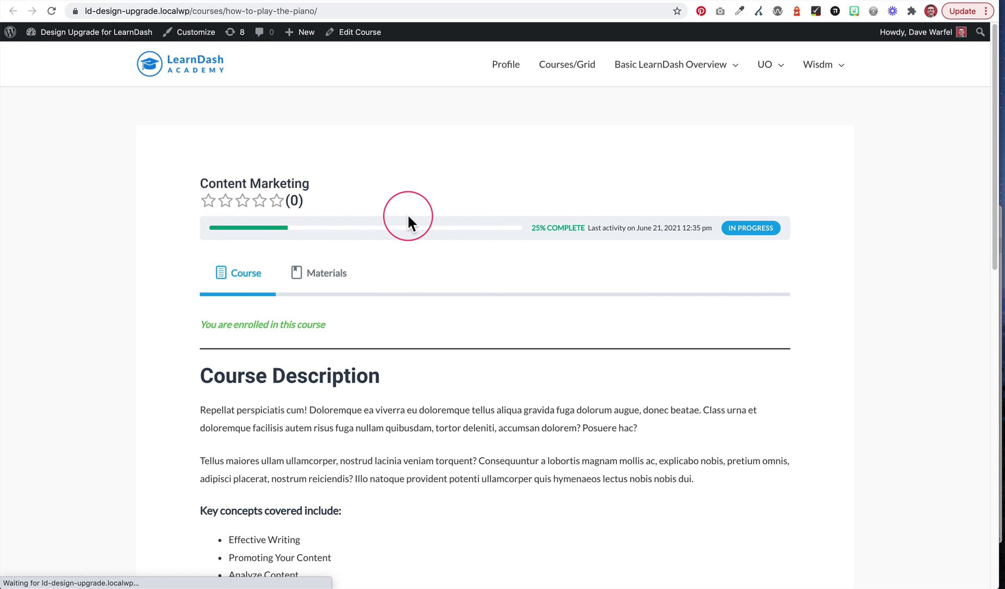
Check that the course's Materials tab shows Material 1 to an enrolled student
{"action": "scroll", "coordinate": [417, 245], "scroll_direction": "down", "scroll_amount": 1}
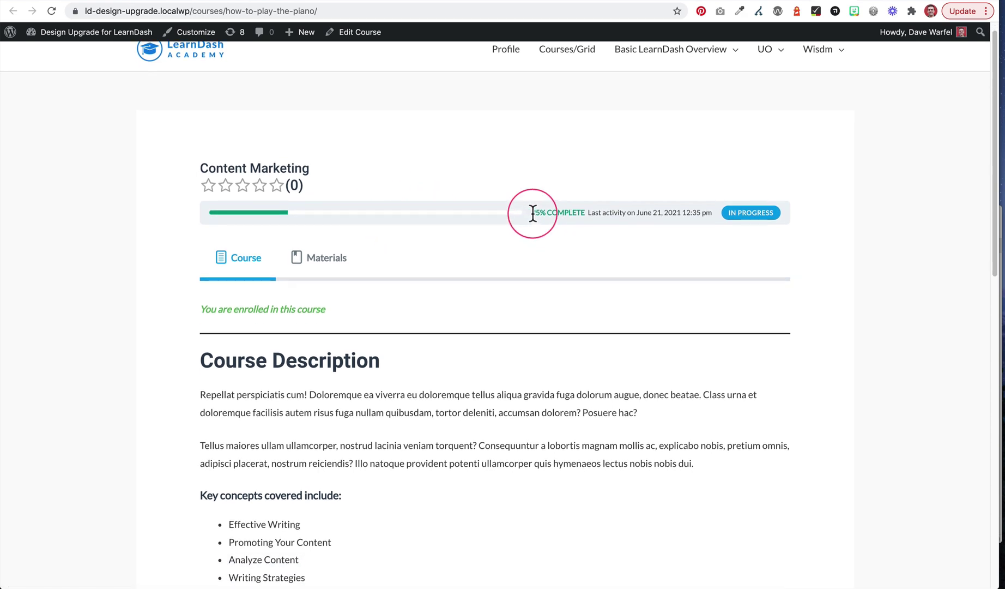
{"action": "left_click_drag", "start_coordinate": [530, 213], "coordinate": [579, 213]}
{"action": "left_click", "coordinate": [579, 212]}
{"action": "left_click", "coordinate": [334, 264]}
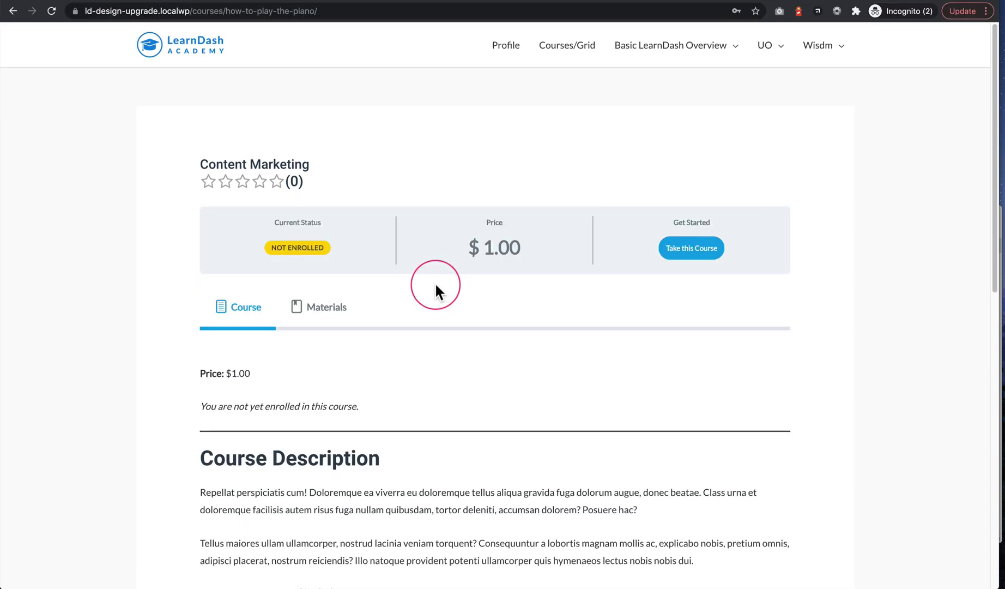
Check the Materials tab as a non-enrolled visitor in the incognito window
{"action": "left_click_drag", "start_coordinate": [444, 261], "coordinate": [556, 244]}
{"action": "left_click", "coordinate": [599, 248]}
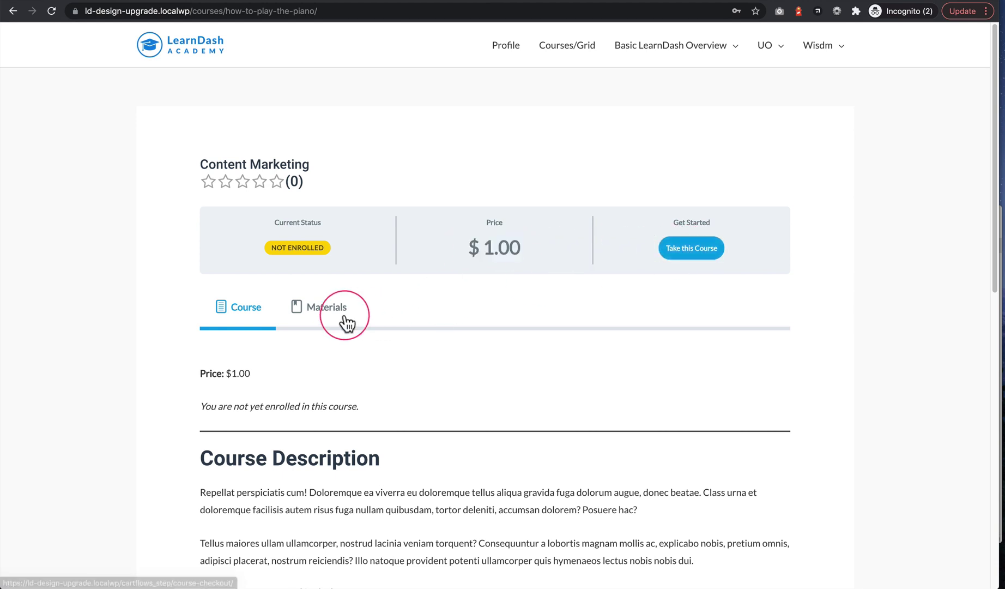
{"action": "left_click", "coordinate": [326, 310]}
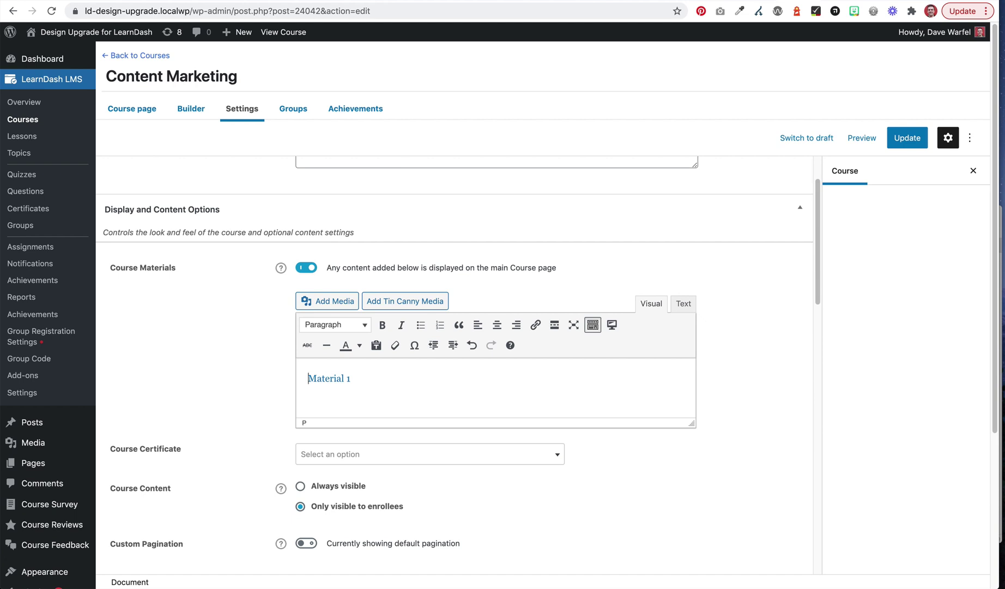
Wrap the Course Materials link as [student]Material 1[/student]
{"action": "type", "text": "\\"}
{"action": "type", "text": "["}
{"action": "type", "text": "student]"}
{"action": "key", "text": "shift+super+Left"}
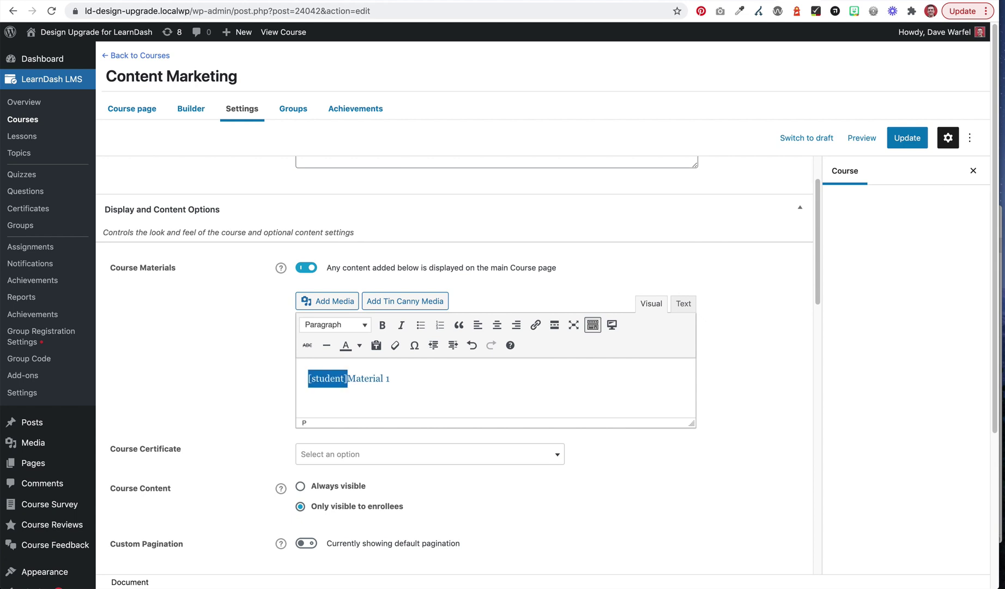
{"action": "key", "text": "Left"}
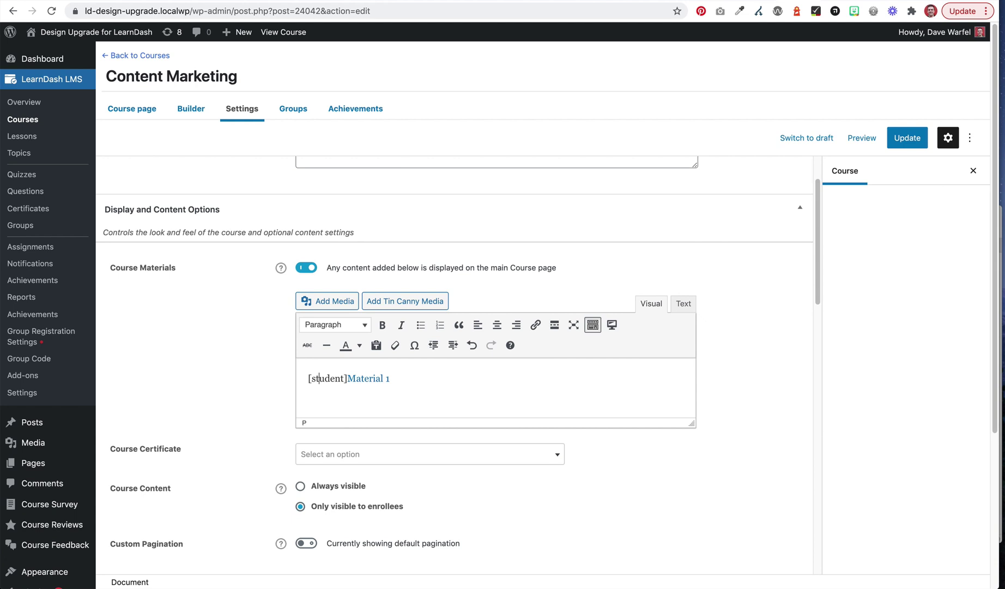
{"action": "key", "text": "Right"}
{"action": "key", "text": "Right"}
{"action": "key", "text": "Right"}
{"action": "key", "text": "Right"}
{"action": "key", "text": "Right"}
{"action": "key", "text": "Right"}
{"action": "key", "text": "Right"}
{"action": "key", "text": "super+Right"}
{"action": "type", "text": "[/student]"}
{"action": "left_click", "coordinate": [404, 388]}
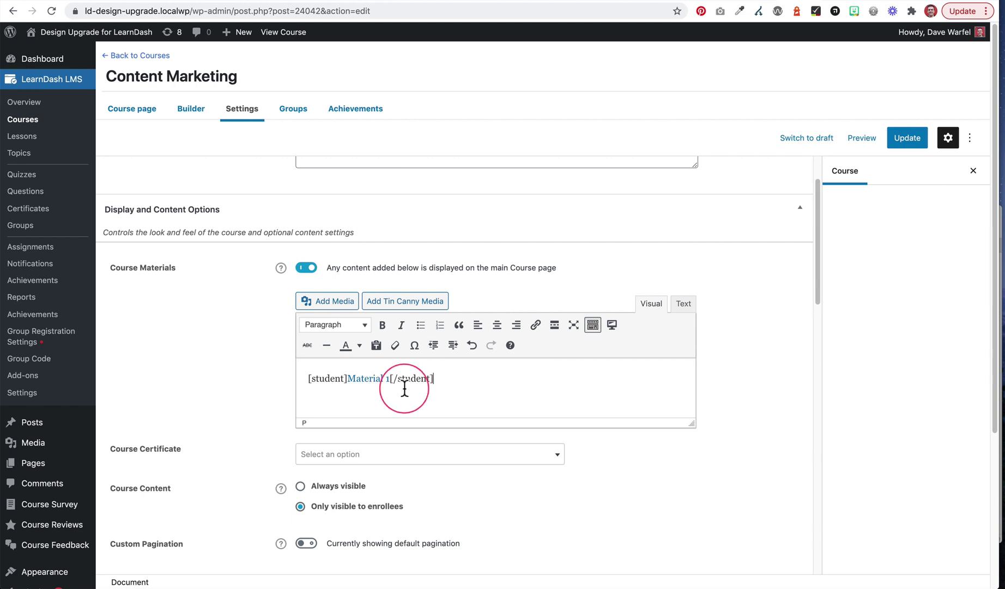
{"action": "left_click", "coordinate": [309, 388]}
{"action": "double_click", "coordinate": [313, 379]}
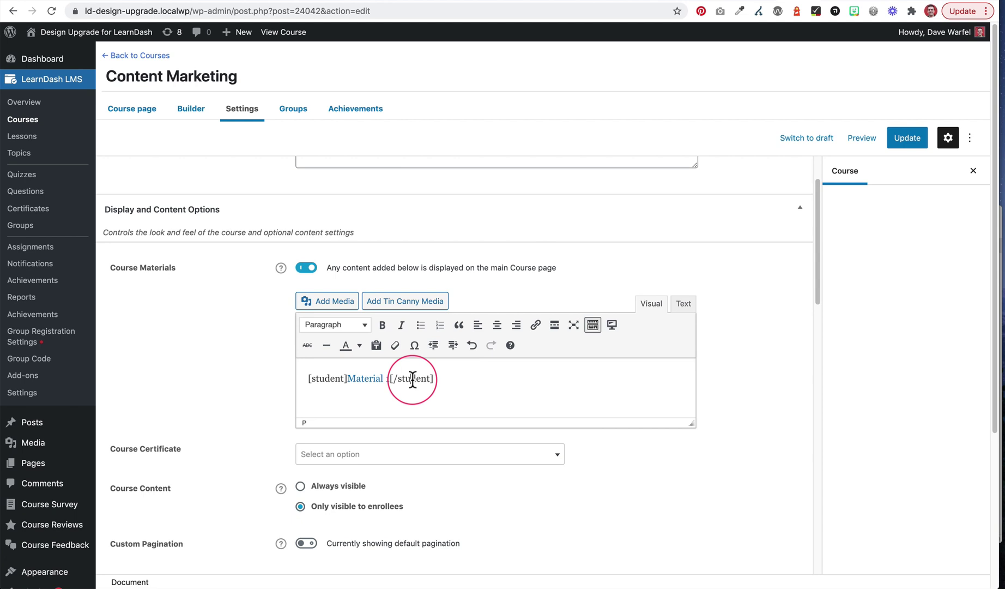
{"action": "double_click", "coordinate": [413, 379]}
{"action": "left_click", "coordinate": [450, 377]}
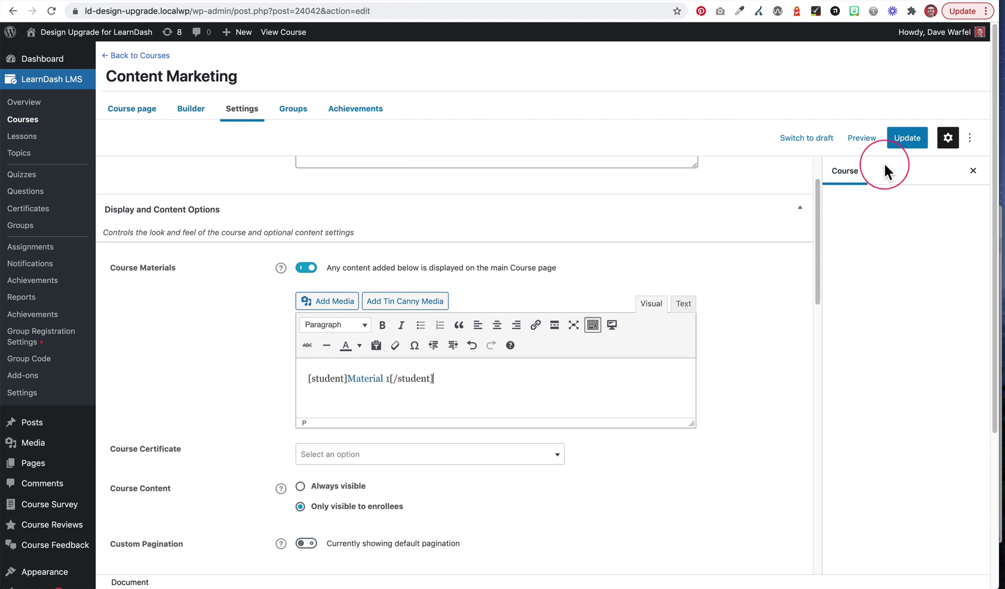
Save the course, then check the live Materials tab as a logged-in user and a logged-out visitor
{"action": "left_click", "coordinate": [902, 141]}
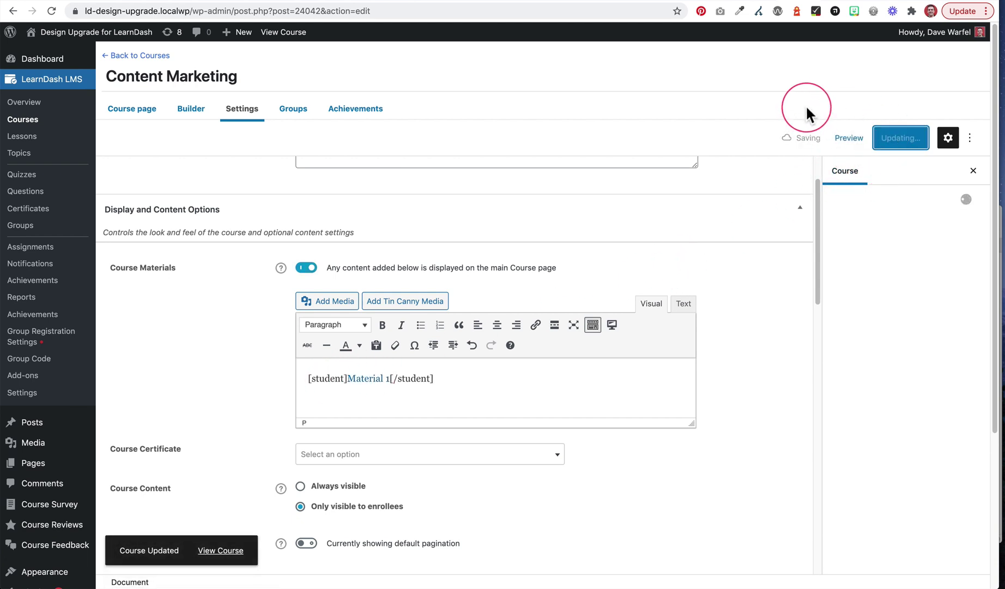
{"action": "left_click", "coordinate": [835, 12]}
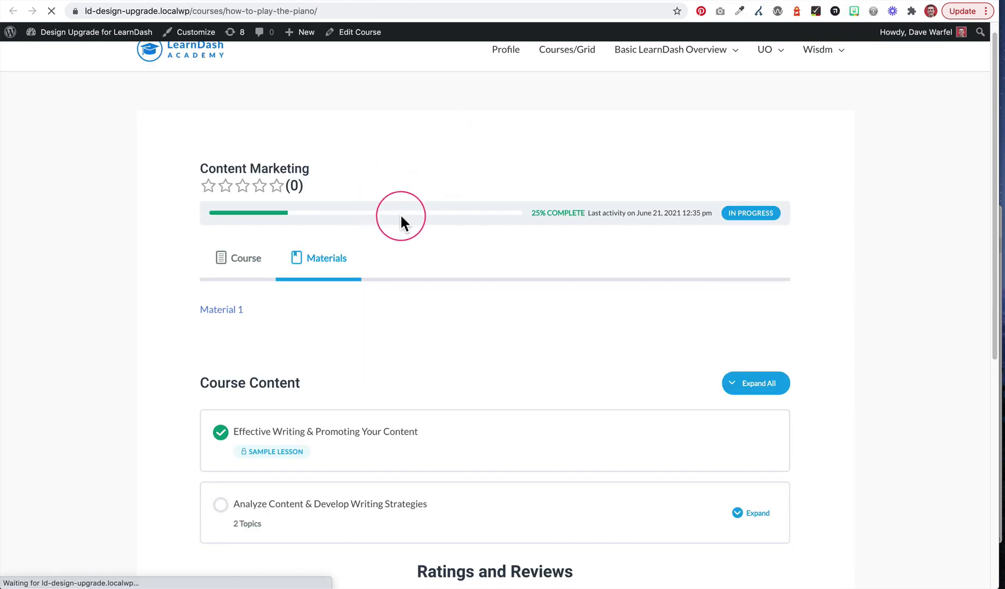
{"action": "left_click", "coordinate": [332, 258]}
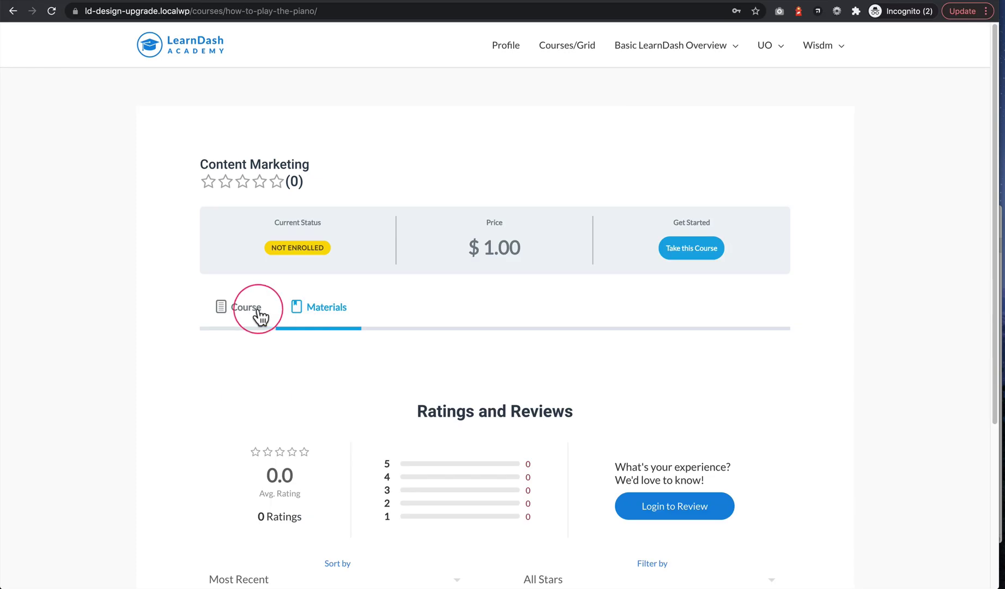
{"action": "left_click", "coordinate": [256, 312]}
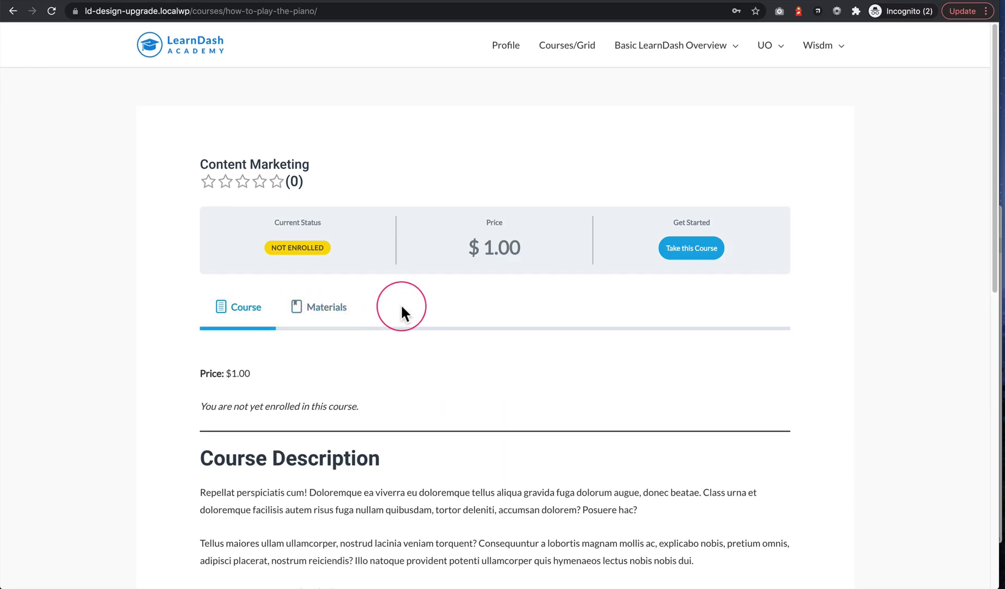
{"action": "left_click", "coordinate": [331, 315]}
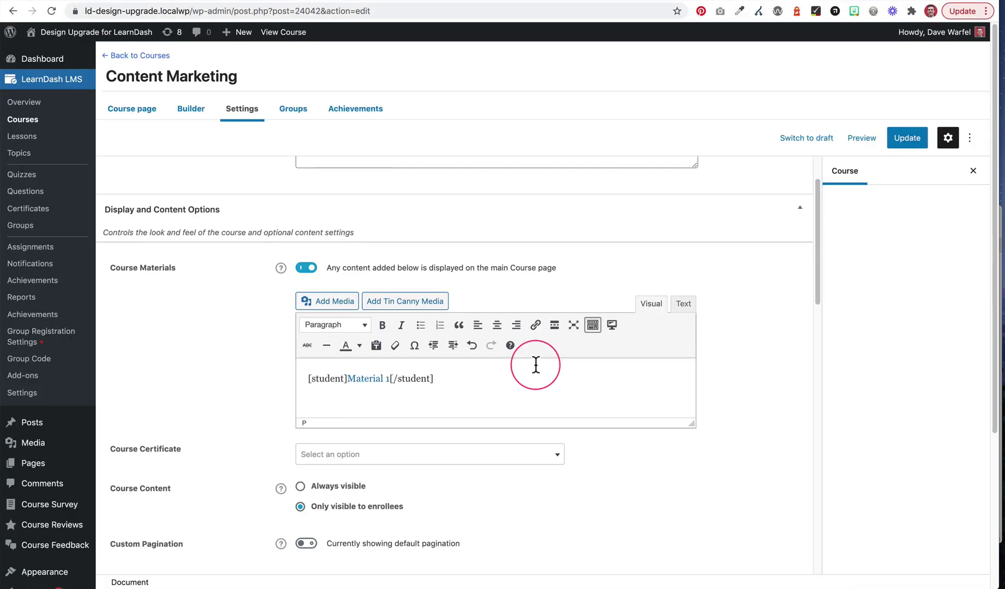
Add a new line '[visitor]Materials are only available to enrolled students. Enroll here.[/visitor]'
{"action": "key", "text": "Return"}
{"action": "type", "text": "[vistir"}
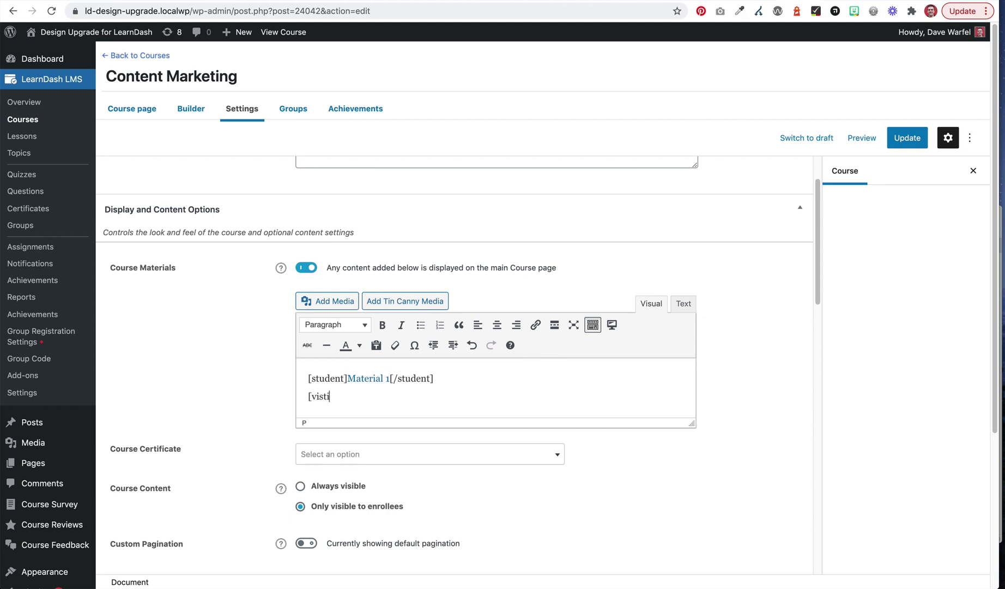
{"action": "key", "text": "BackSpace"}
{"action": "key", "text": "BackSpace"}
{"action": "key", "text": "BackSpace"}
{"action": "type", "text": "itor]Materials are only availabl"}
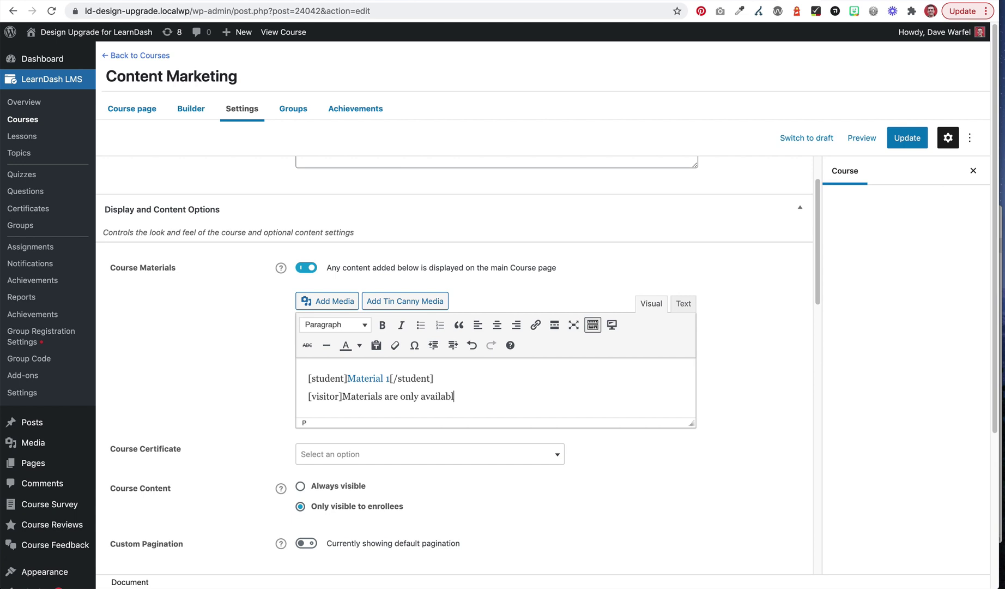
{"action": "type", "text": "e to enrolled students."}
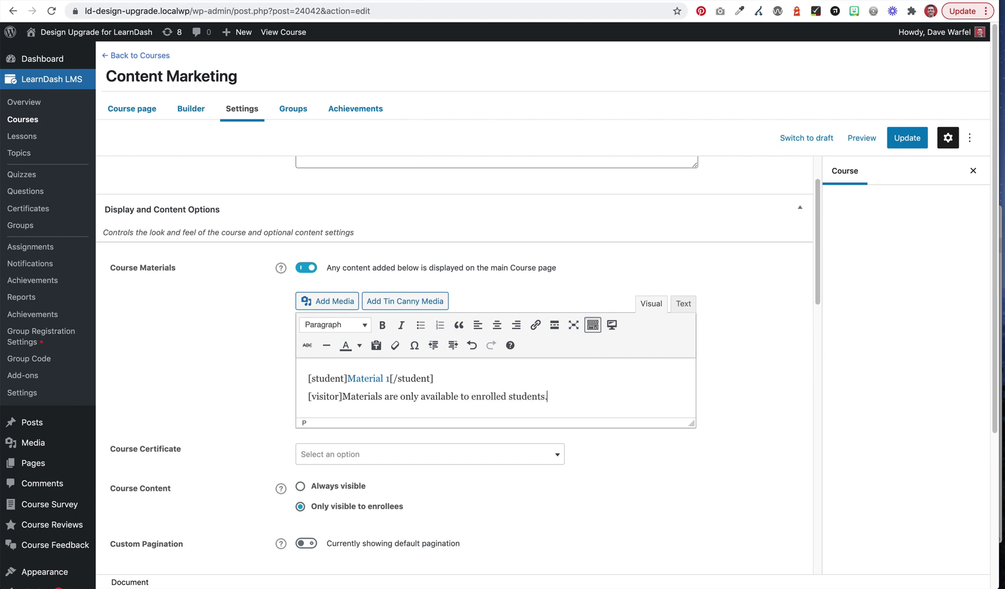
{"action": "type", "text": " Enroll here.[/visitor]"}
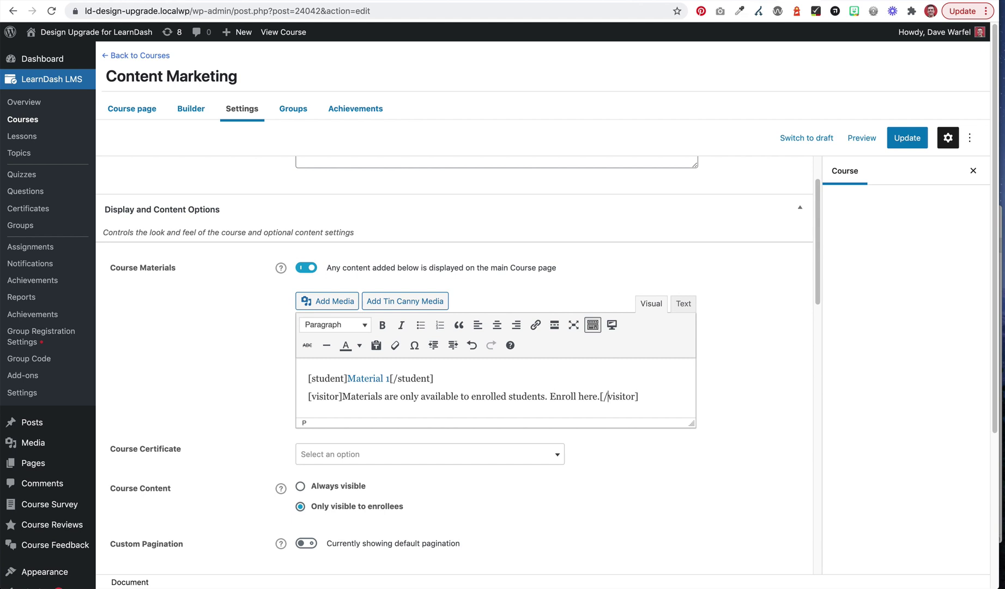
Link the words 'Enroll here' to '#'
{"action": "left_click_drag", "start_coordinate": [597, 396], "coordinate": [549, 396]}
{"action": "key", "text": "ctrl+k"}
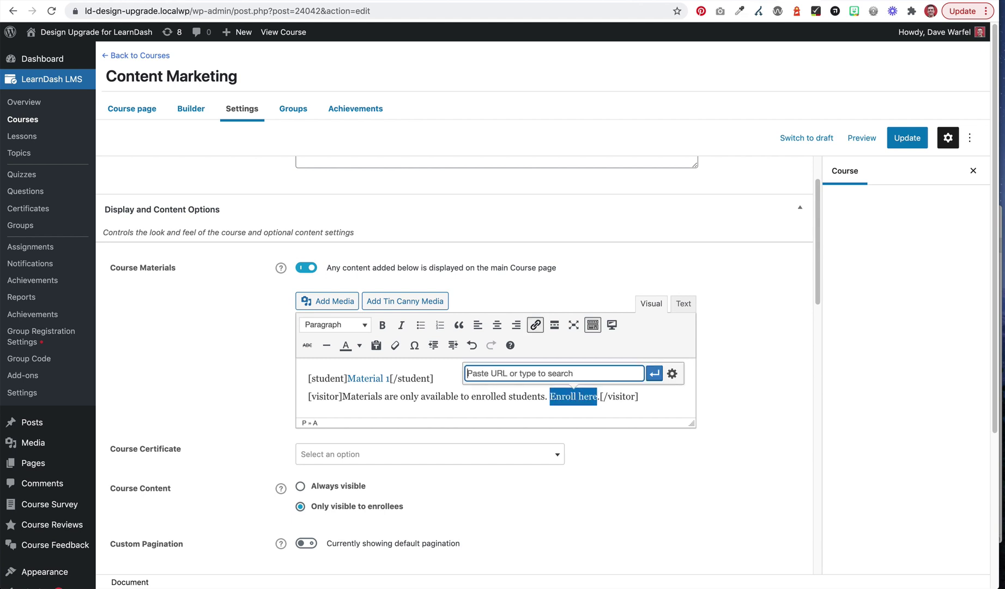
{"action": "type", "text": "#"}
{"action": "key", "text": "Return"}
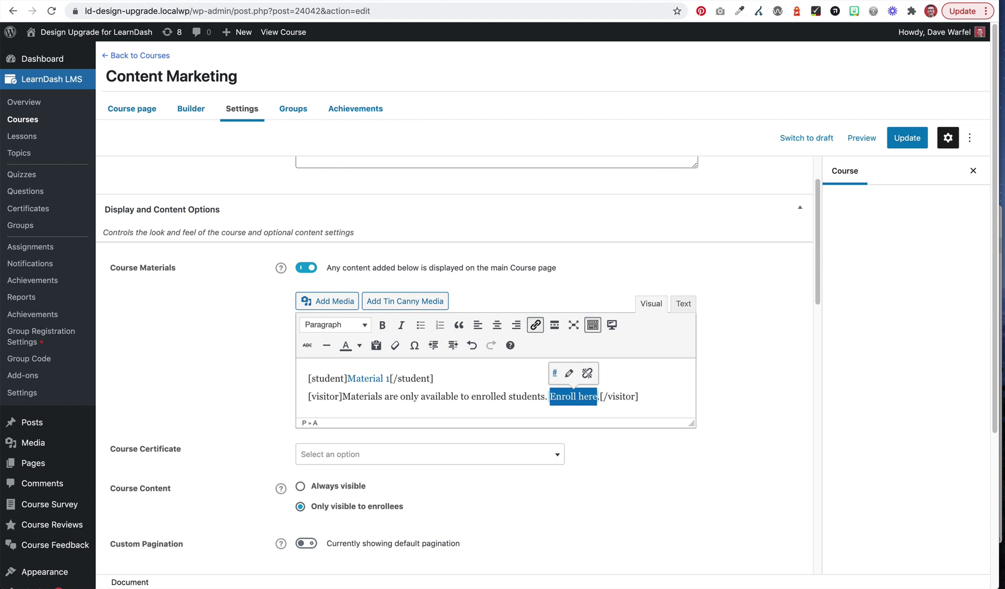
{"action": "left_click", "coordinate": [522, 393]}
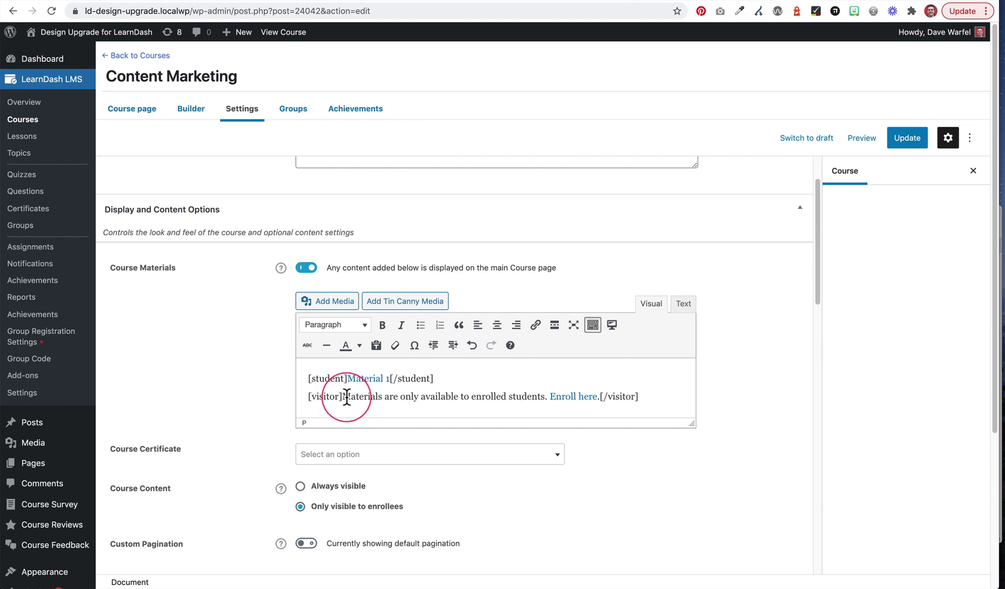
{"action": "left_click", "coordinate": [557, 397]}
{"action": "key", "text": "alt+shift+s"}
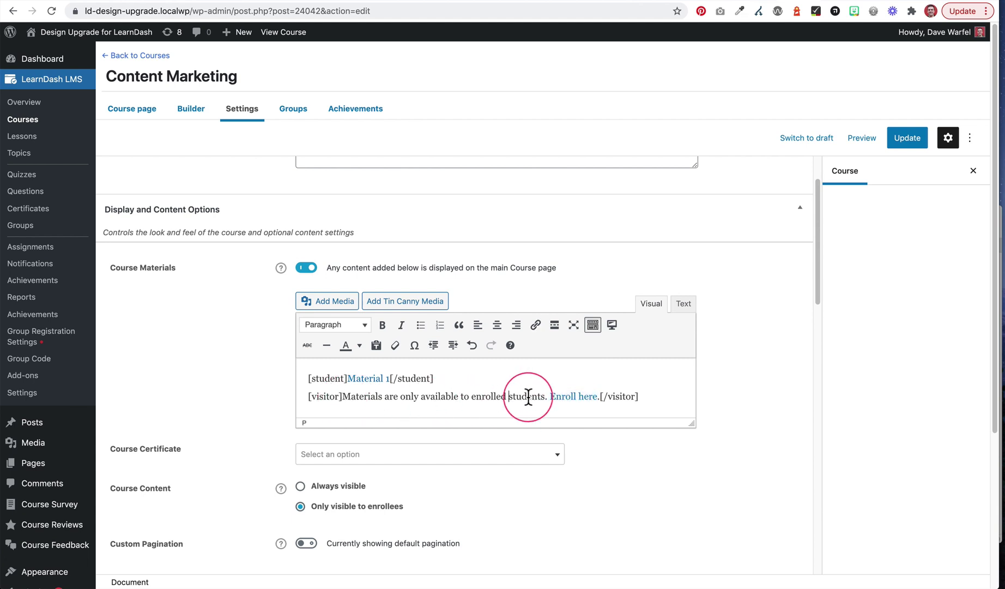
{"action": "key", "text": "ctrl+z"}
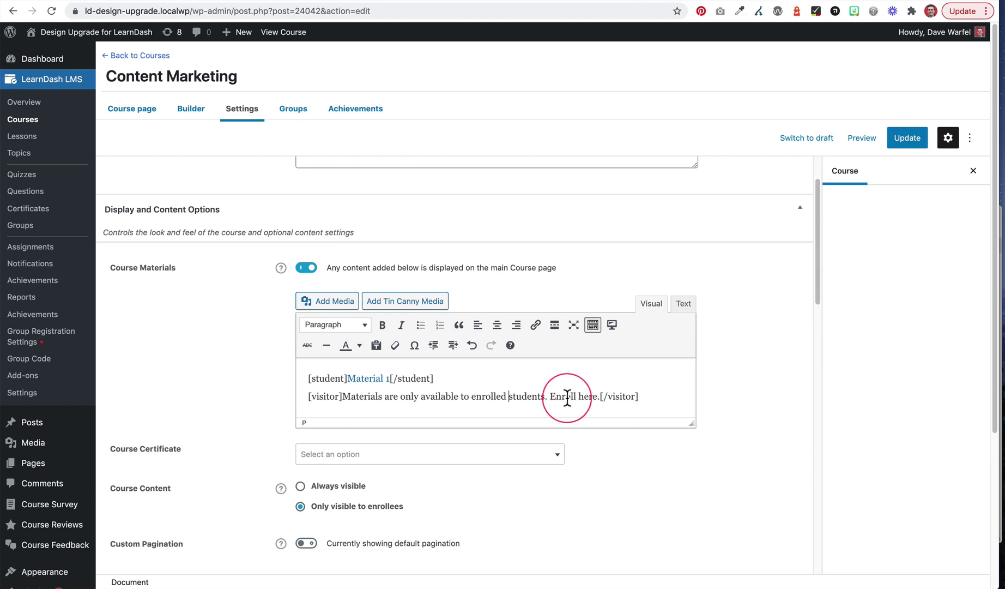
Review the visitor line, save the course, and return to the live course page
{"action": "left_click_drag", "start_coordinate": [342, 396], "coordinate": [545, 396]}
{"action": "left_click", "coordinate": [525, 397]}
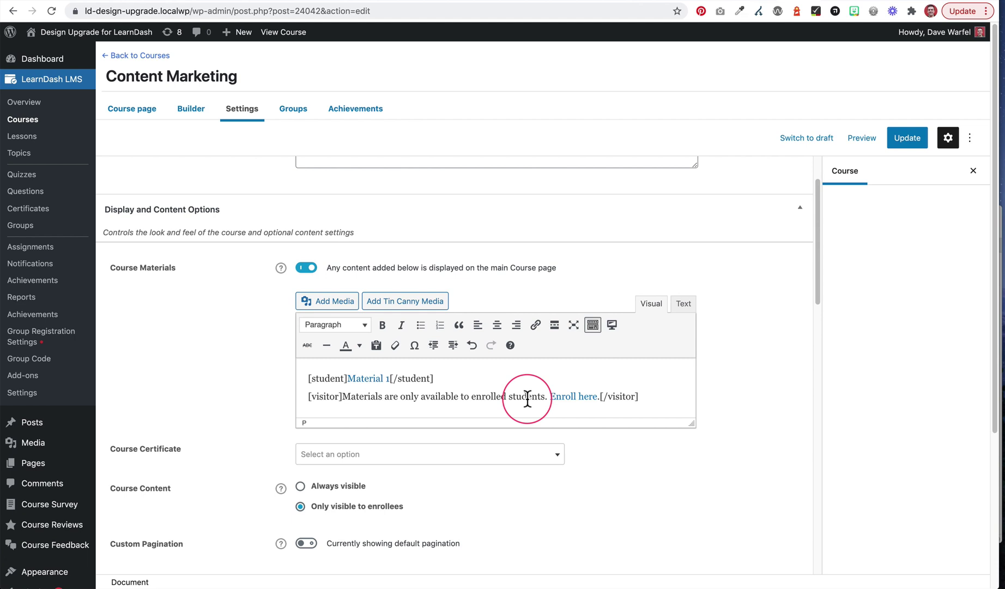
{"action": "double_click", "coordinate": [326, 396]}
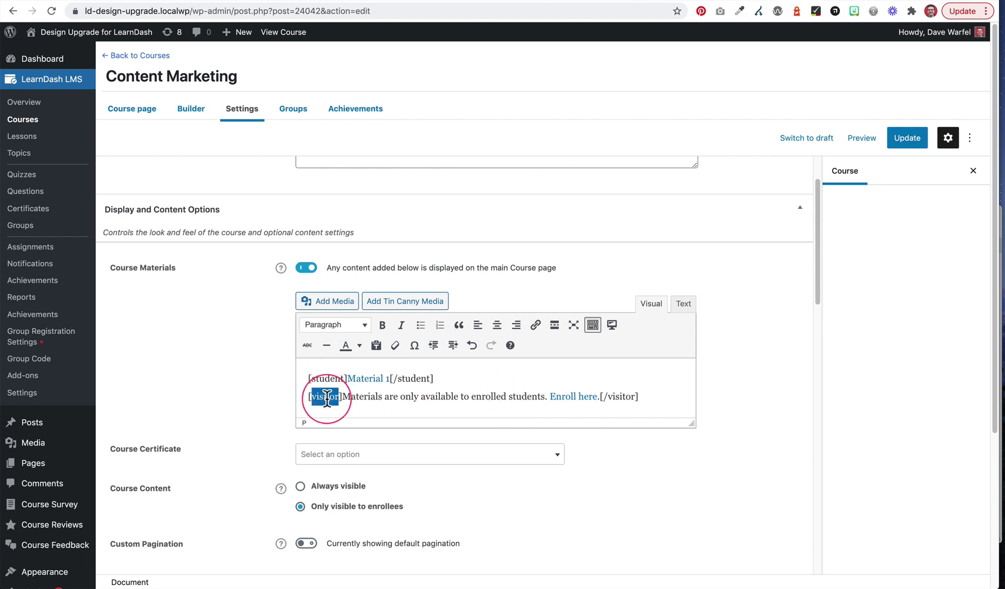
{"action": "left_click", "coordinate": [907, 139]}
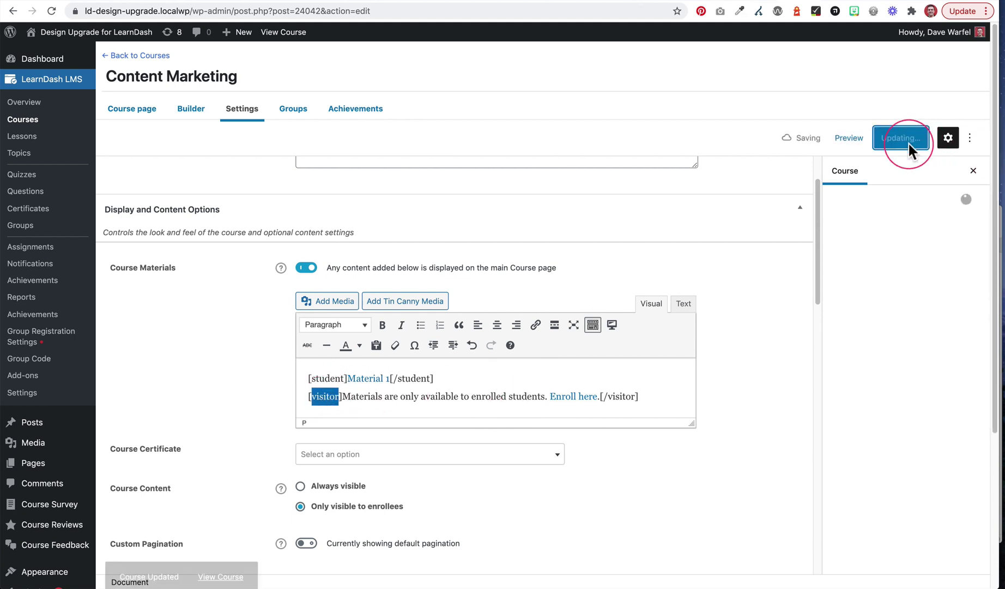
{"action": "left_click", "coordinate": [829, 2]}
Reload the course and compare Materials as logged-in user and as visitor seeing the enrolment message
{"action": "key", "text": "super+r"}
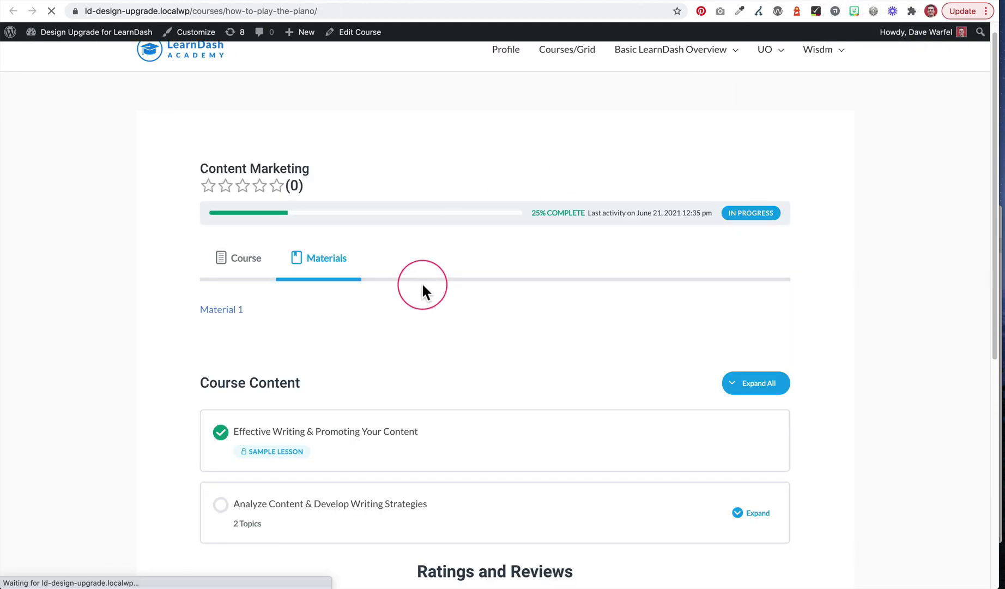
{"action": "left_click", "coordinate": [326, 258]}
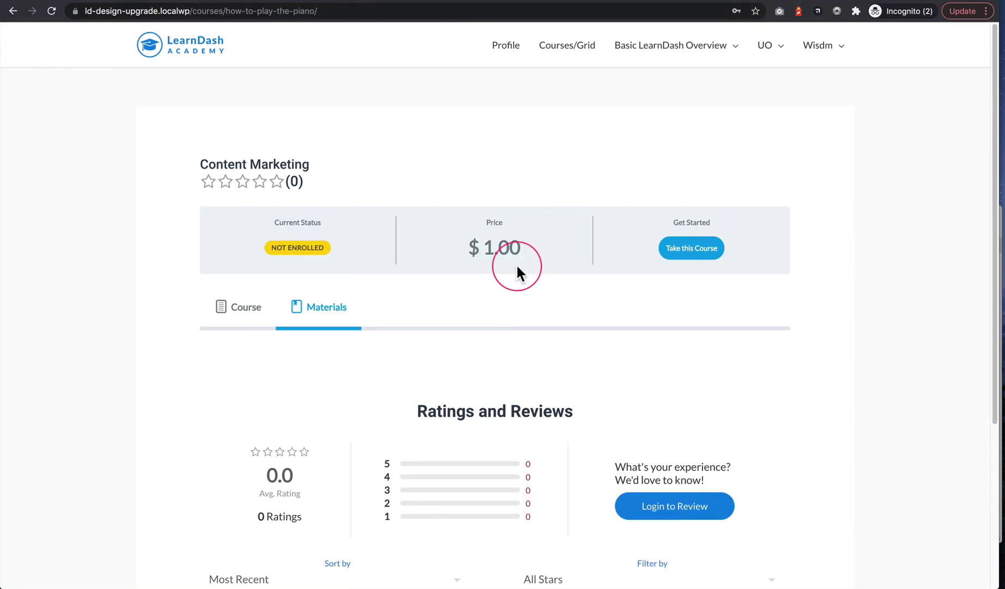
{"action": "key", "text": "super+r"}
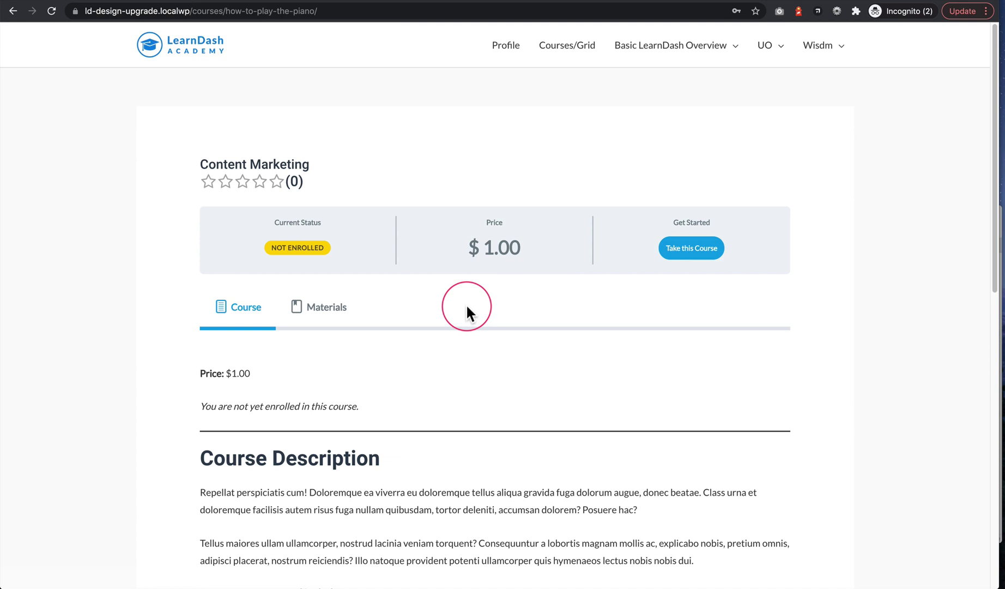
{"action": "left_click", "coordinate": [330, 309]}
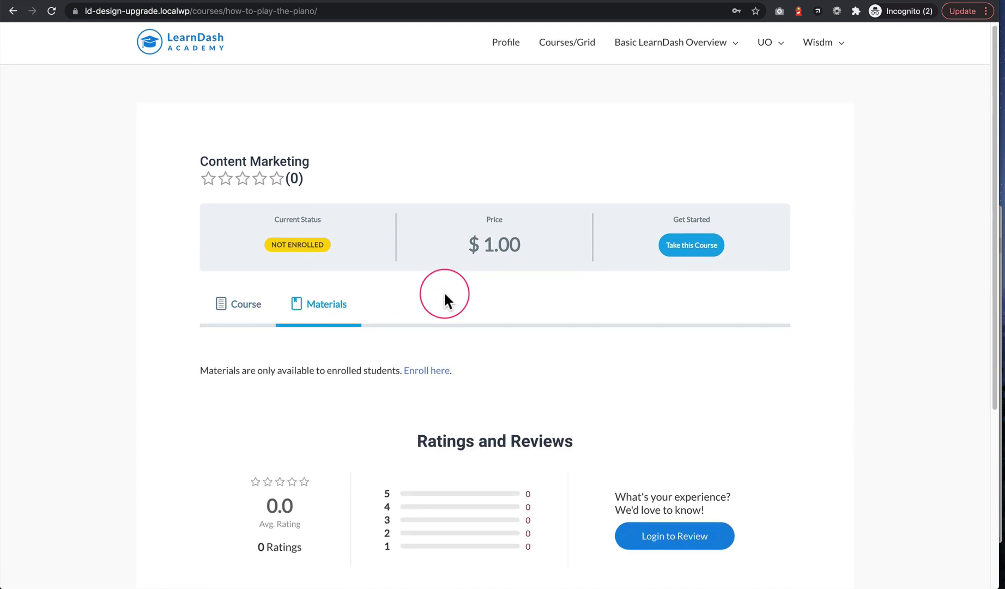
{"action": "left_click_drag", "start_coordinate": [204, 370], "coordinate": [343, 368]}
{"action": "left_click", "coordinate": [360, 370]}
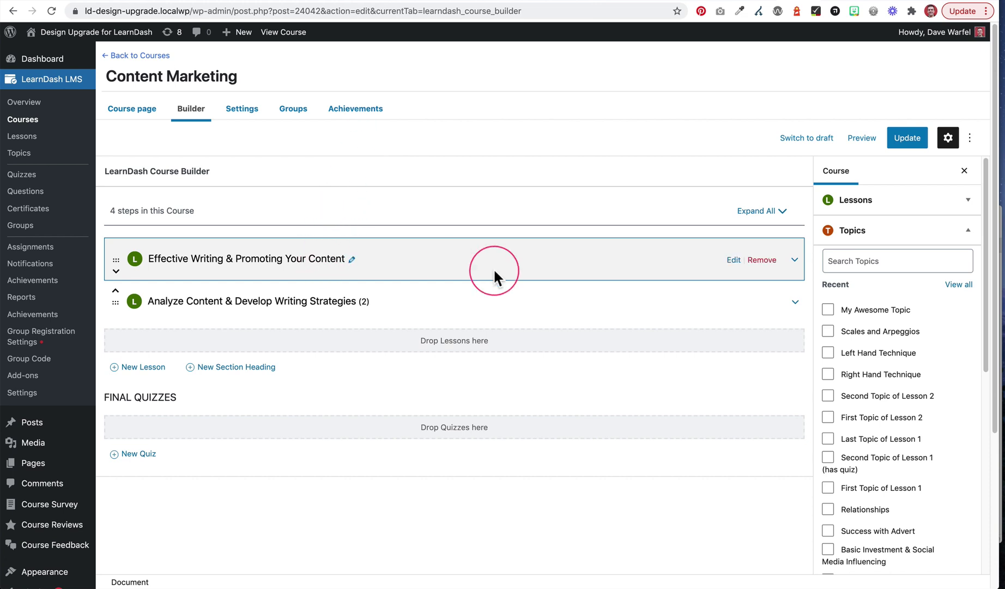
{"action": "left_click", "coordinate": [130, 109]}
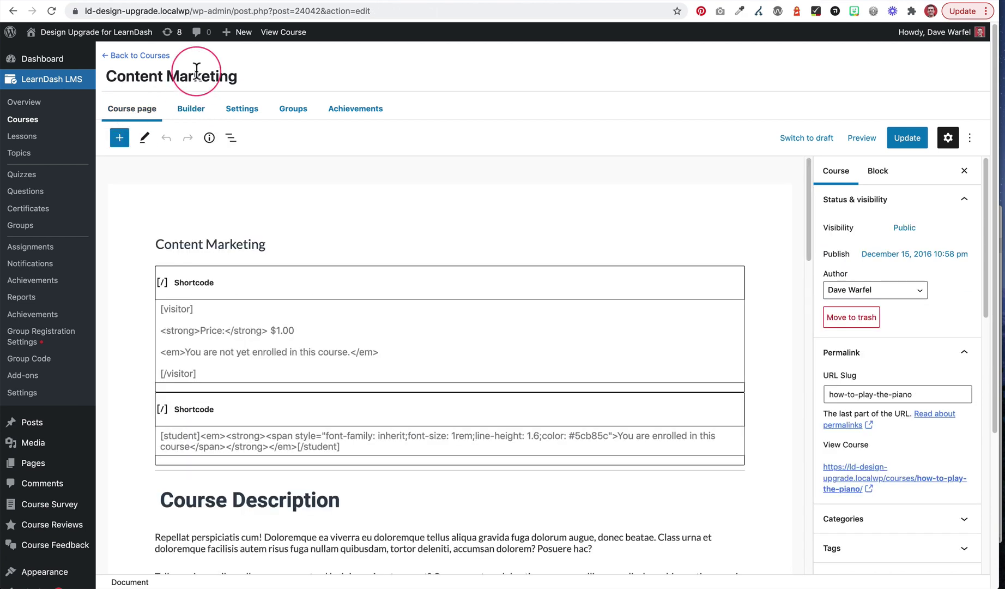
{"action": "left_click", "coordinate": [245, 109]}
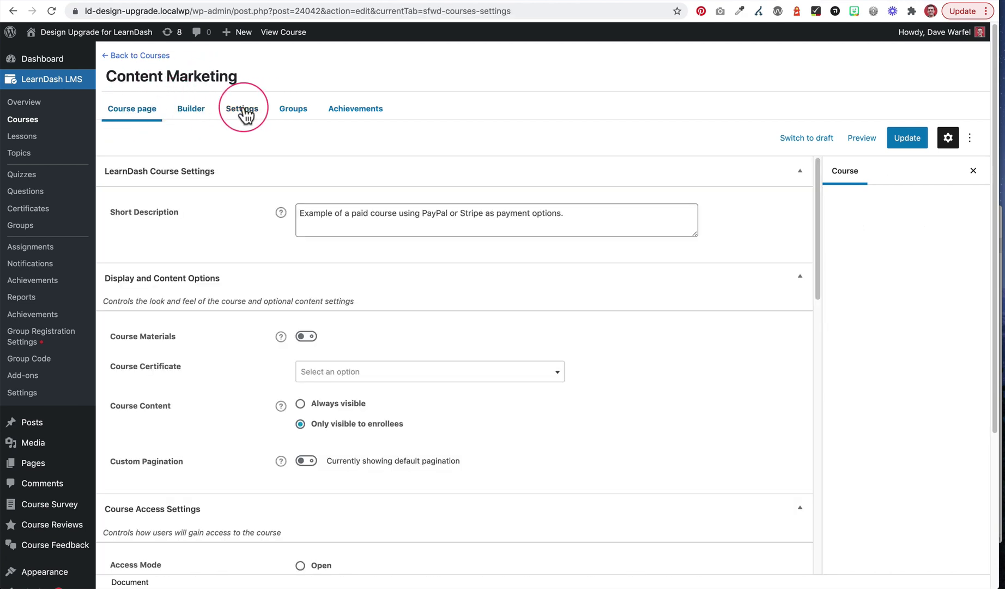
{"action": "left_click", "coordinate": [306, 336]}
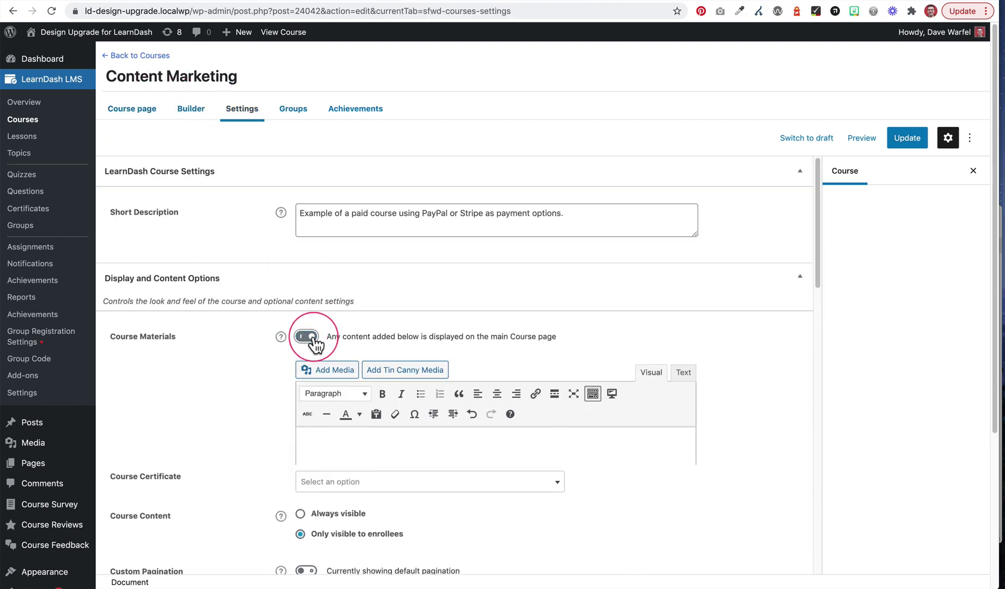
{"action": "left_click", "coordinate": [245, 338]}
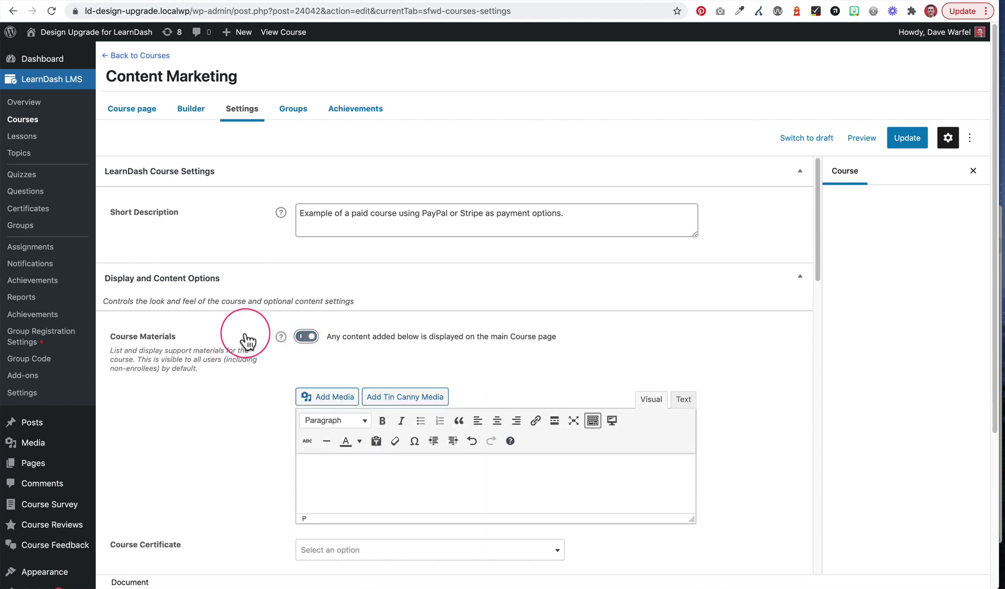
{"action": "left_click", "coordinate": [189, 109]}
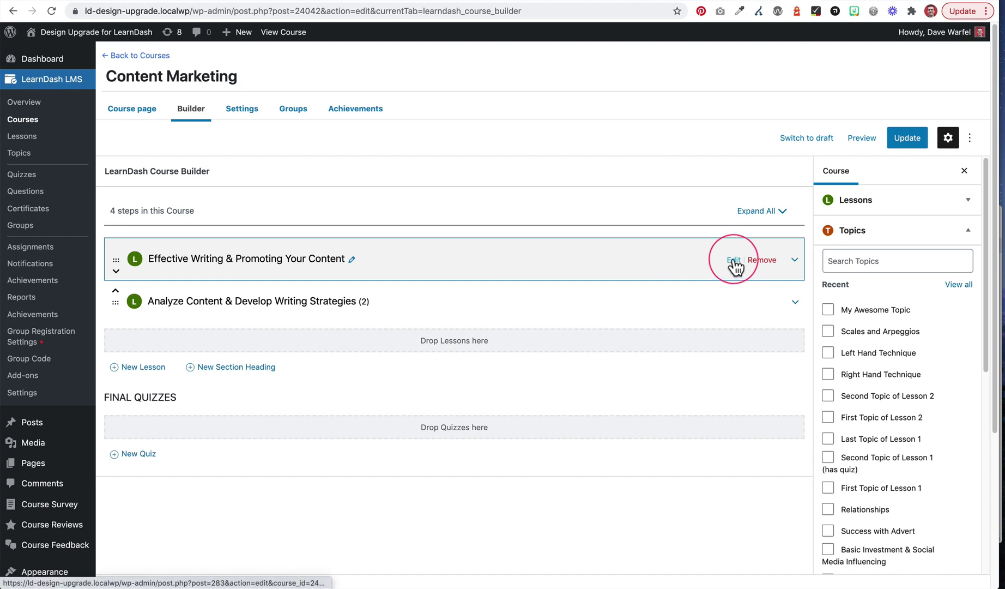
Open the Effective Writing & Promoting Your Content lesson without saving the builder and show its settings
{"action": "left_click", "coordinate": [733, 261]}
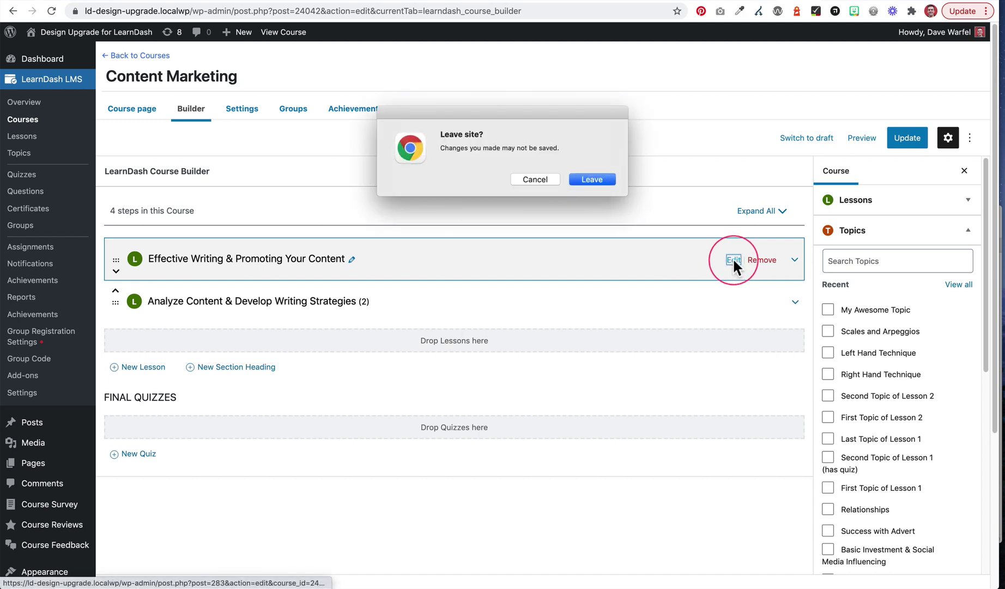
{"action": "left_click", "coordinate": [593, 179]}
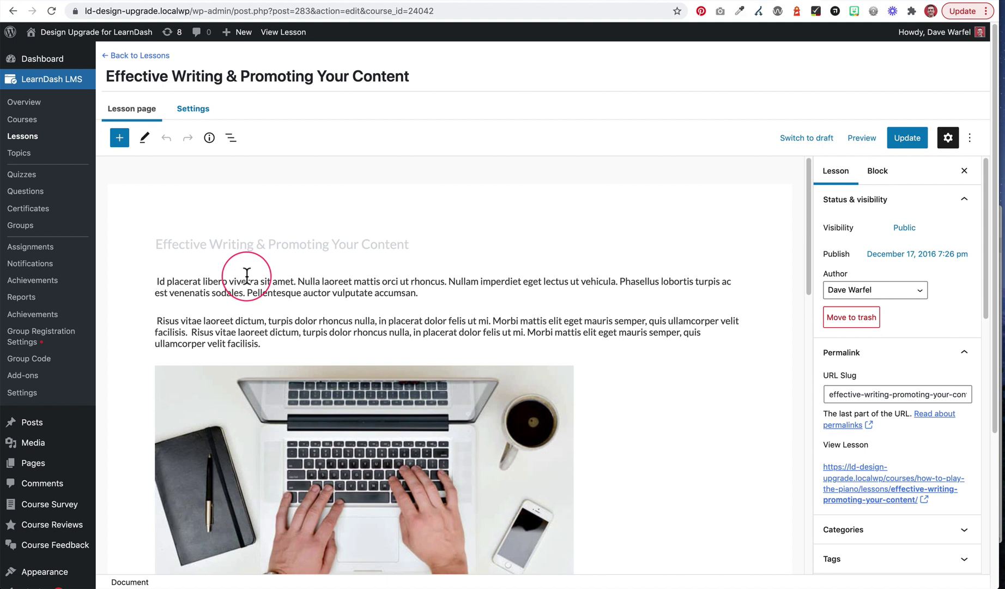
{"action": "mouse_move", "coordinate": [273, 300]}
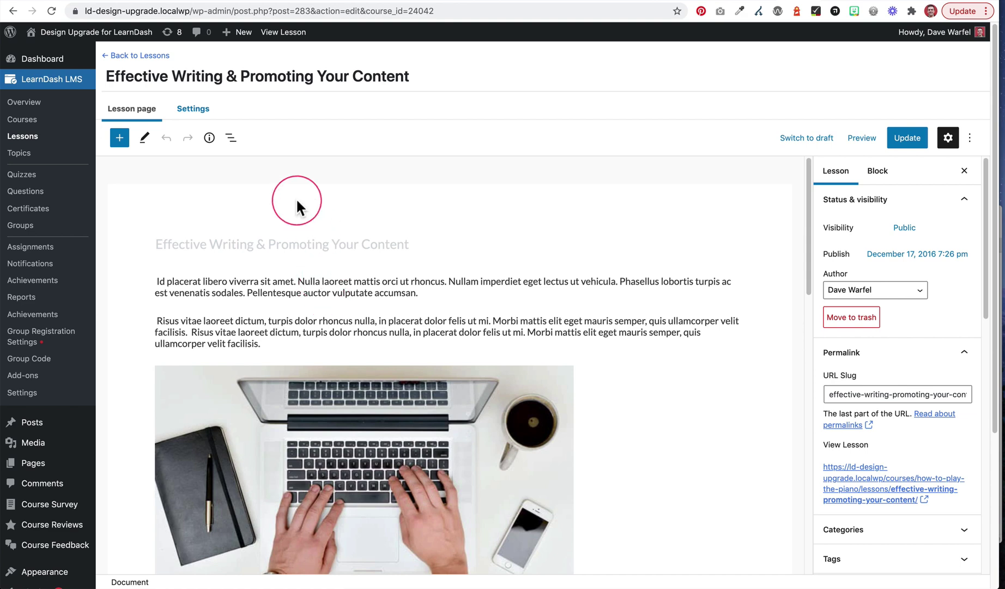
{"action": "left_click", "coordinate": [193, 116]}
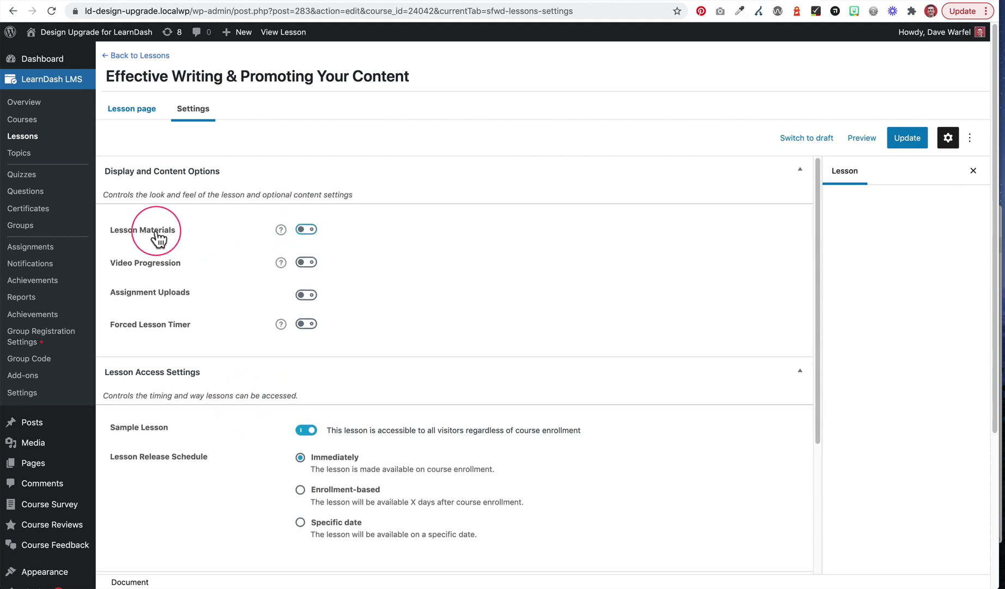
Turn on Lesson Materials for the lesson and leave its editor empty
{"action": "left_click", "coordinate": [306, 229]}
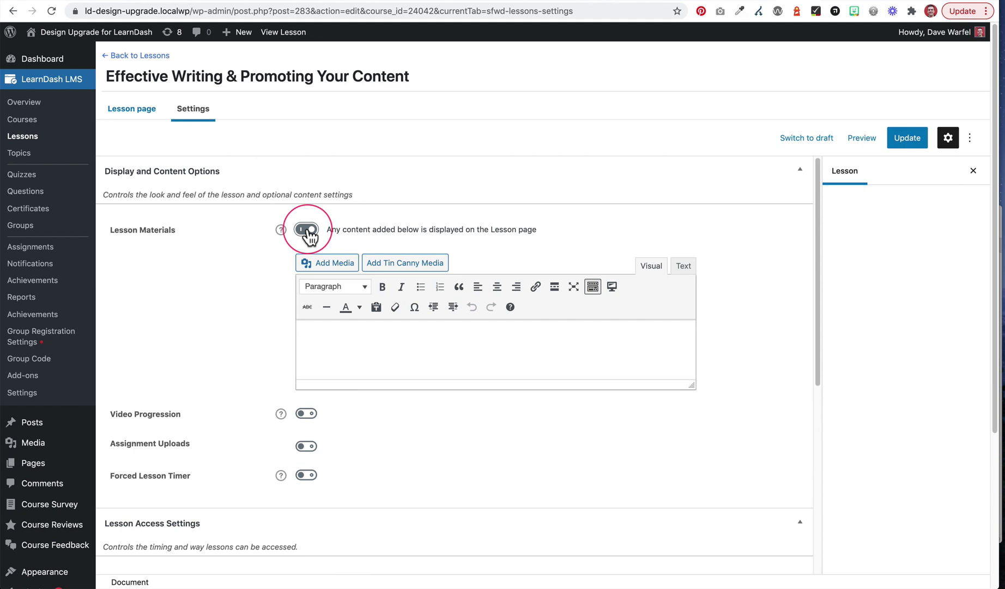
{"action": "left_click", "coordinate": [355, 349]}
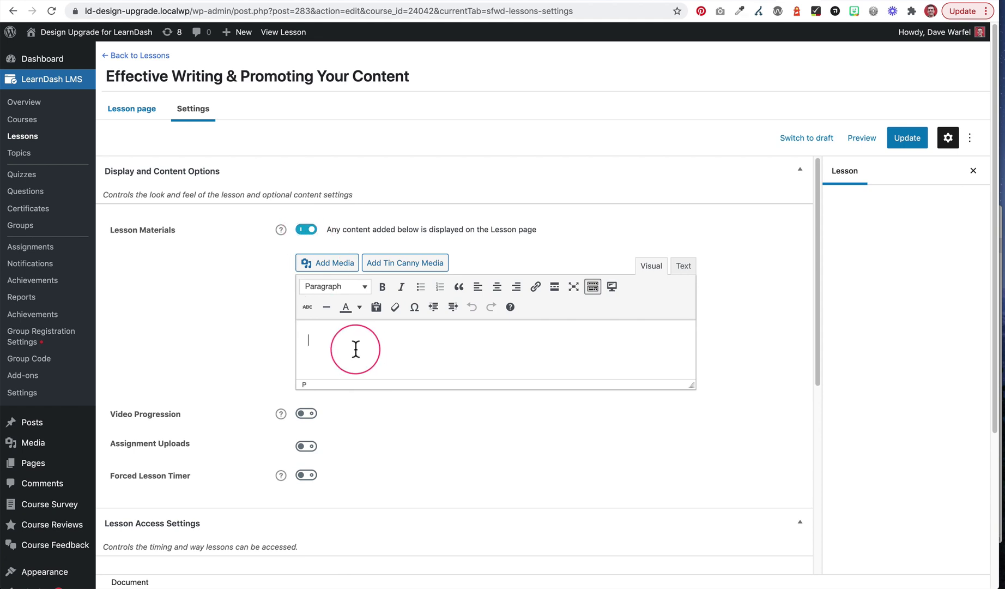
{"action": "type", "text": "Materi"}
{"action": "key", "text": "super+a"}
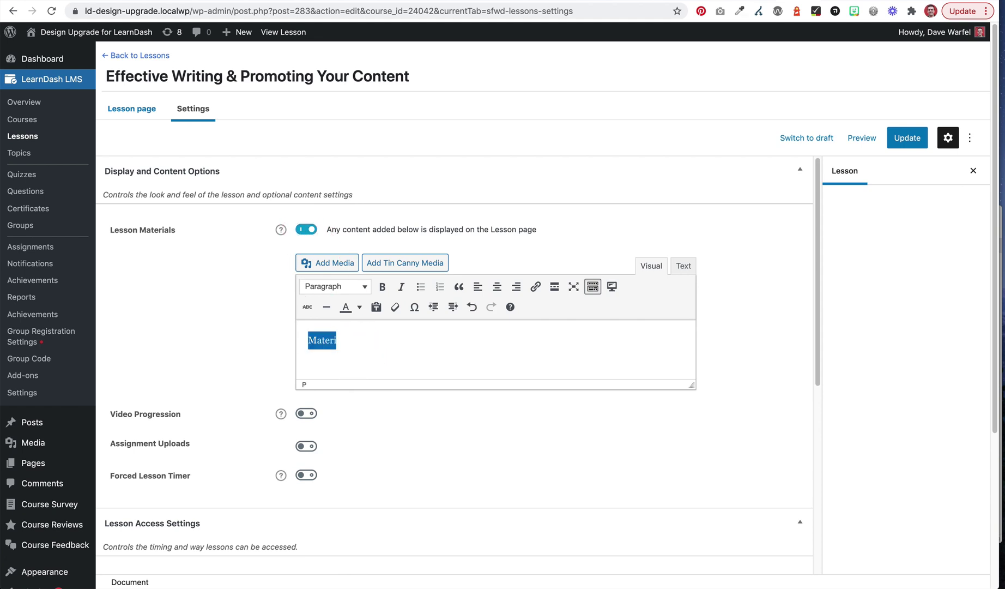
{"action": "key", "text": "BackSpace"}
Insert SamplePPTFile_500kb.pdf as a 'Material 1' link, save the lesson, and view the course page
{"action": "left_click", "coordinate": [334, 264]}
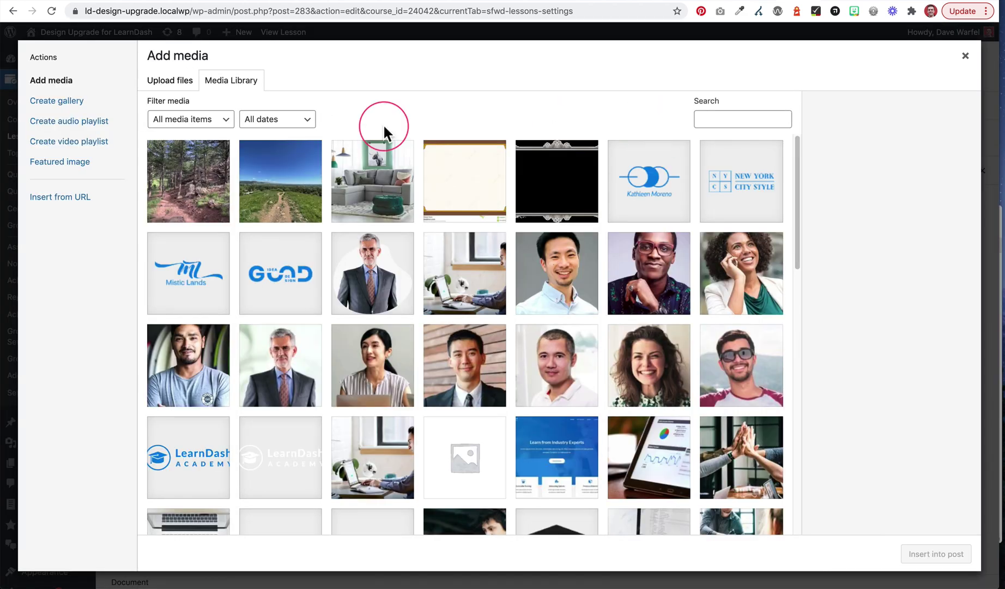
{"action": "left_click", "coordinate": [212, 123]}
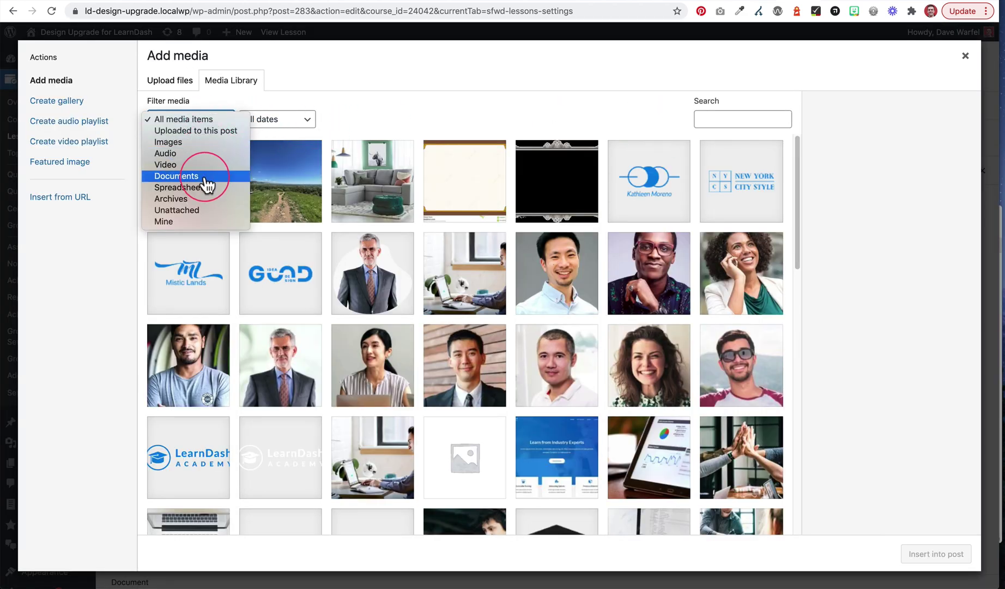
{"action": "left_click", "coordinate": [203, 186]}
{"action": "left_click", "coordinate": [200, 125]}
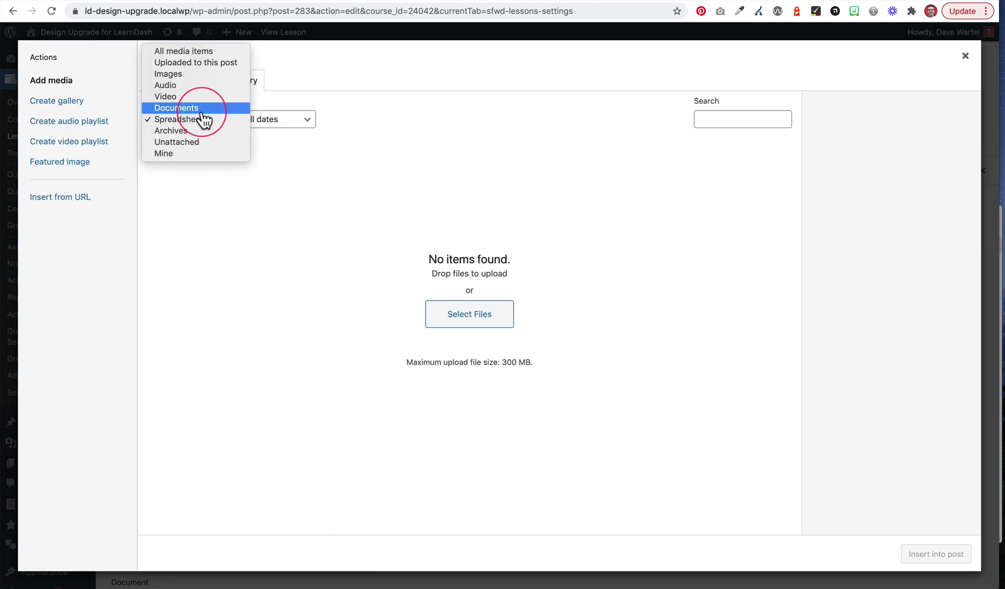
{"action": "left_click", "coordinate": [200, 108]}
{"action": "left_click", "coordinate": [288, 175]}
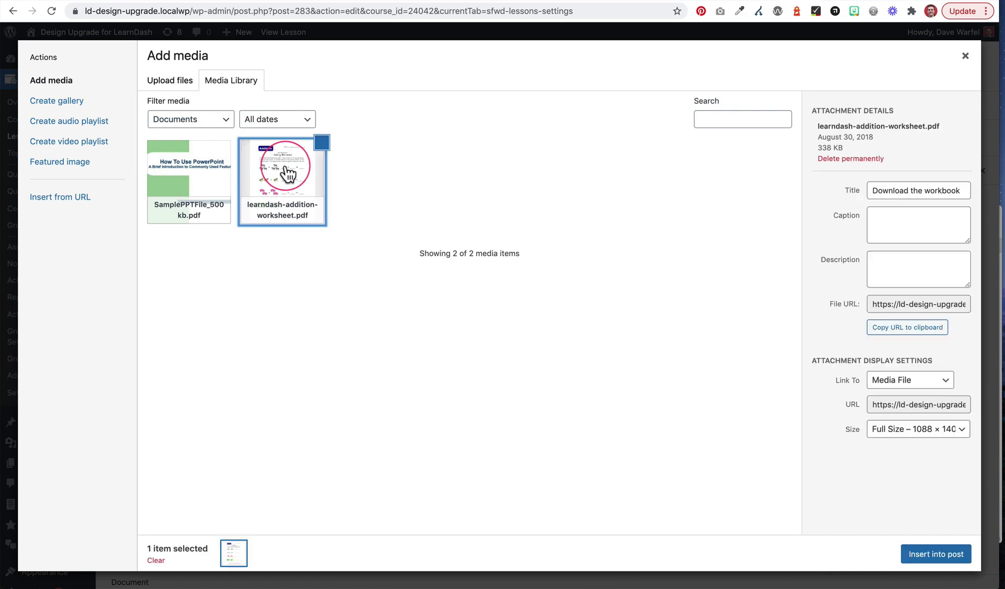
{"action": "left_click", "coordinate": [196, 186]}
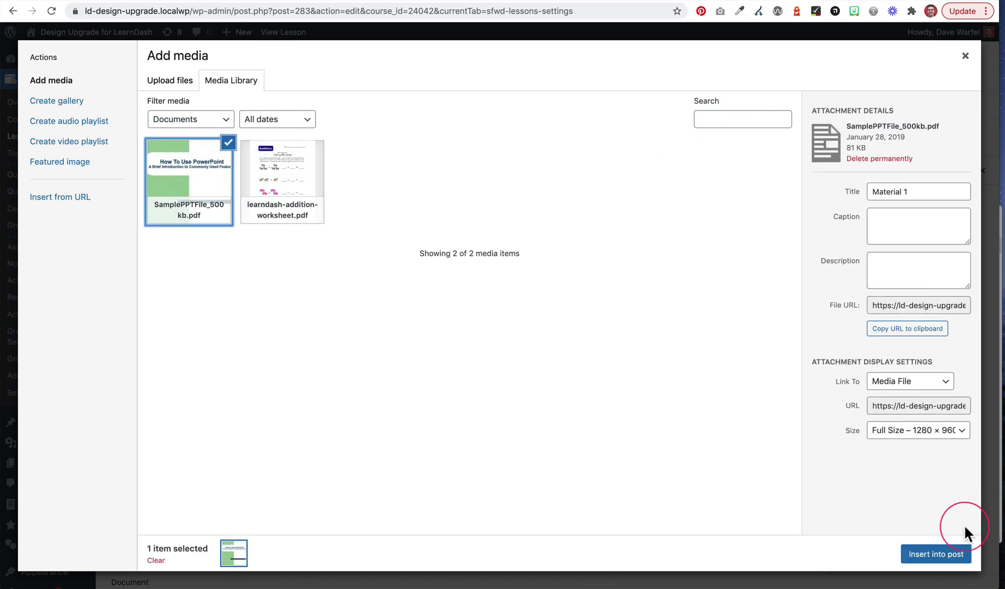
{"action": "left_click", "coordinate": [910, 188]}
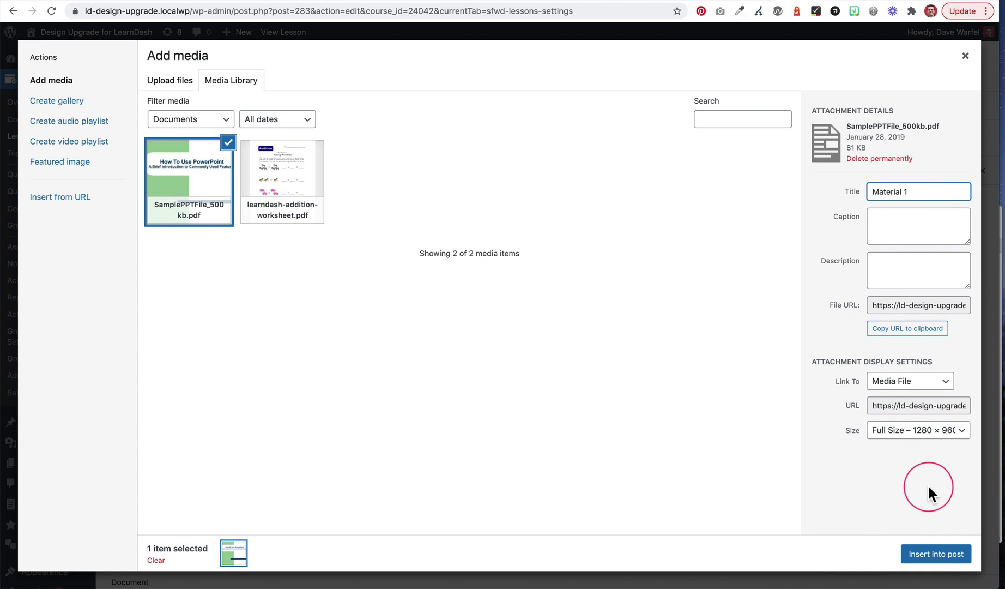
{"action": "left_click", "coordinate": [929, 554]}
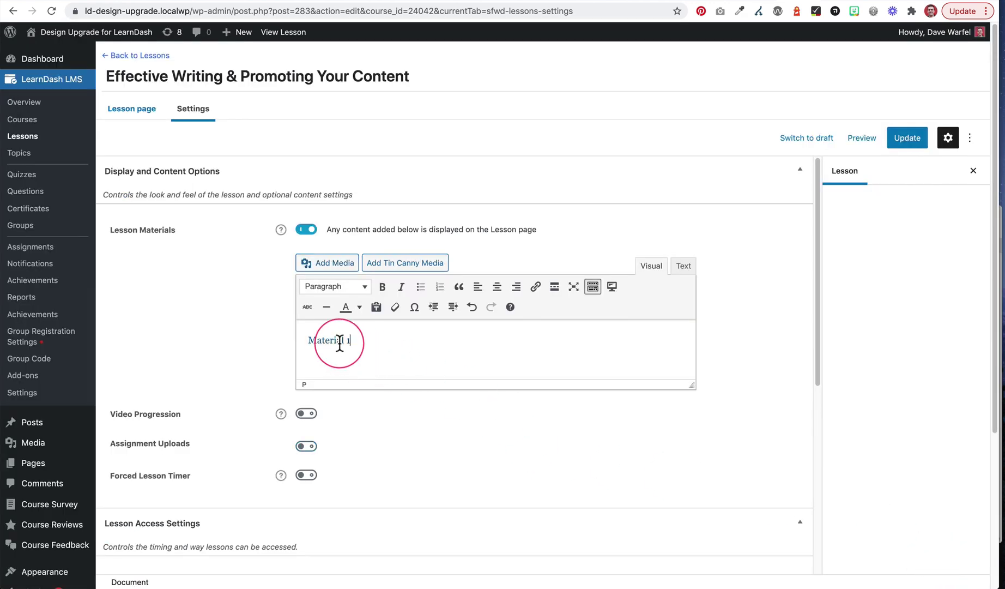
{"action": "left_click", "coordinate": [894, 139]}
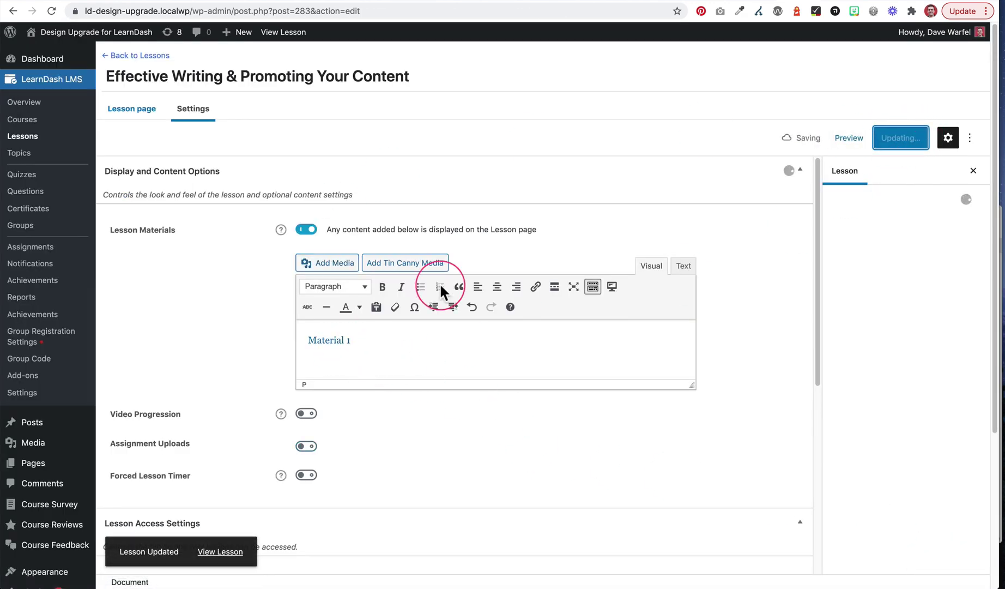
{"action": "left_click", "coordinate": [837, 10]}
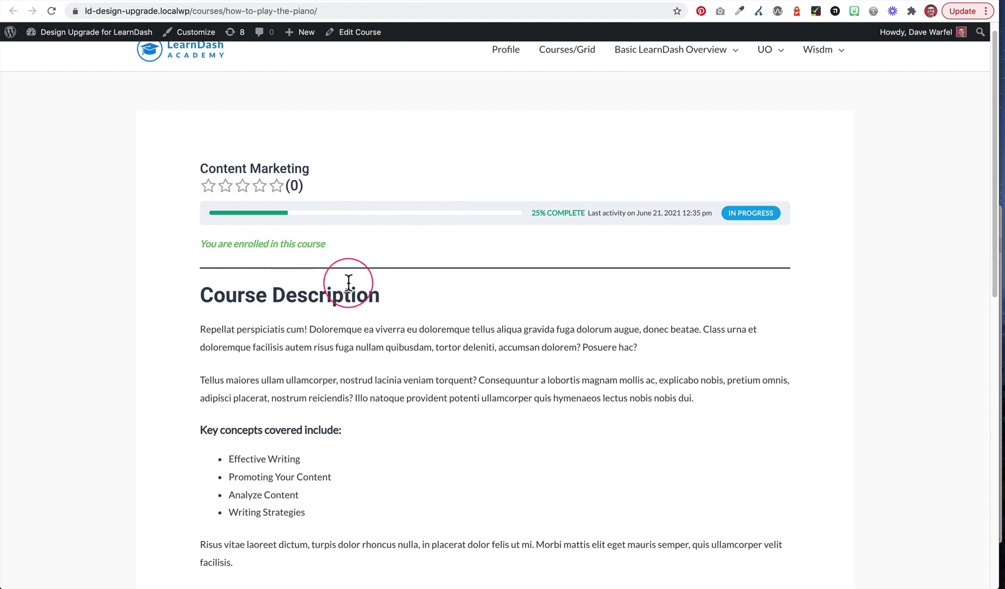
Open the Effective Writing & Promoting Your Content lesson and show its Materials listing the Material 1 link
{"action": "scroll", "coordinate": [370, 280], "scroll_direction": "down", "scroll_amount": 5}
{"action": "scroll", "coordinate": [371, 283], "scroll_direction": "down", "scroll_amount": 4}
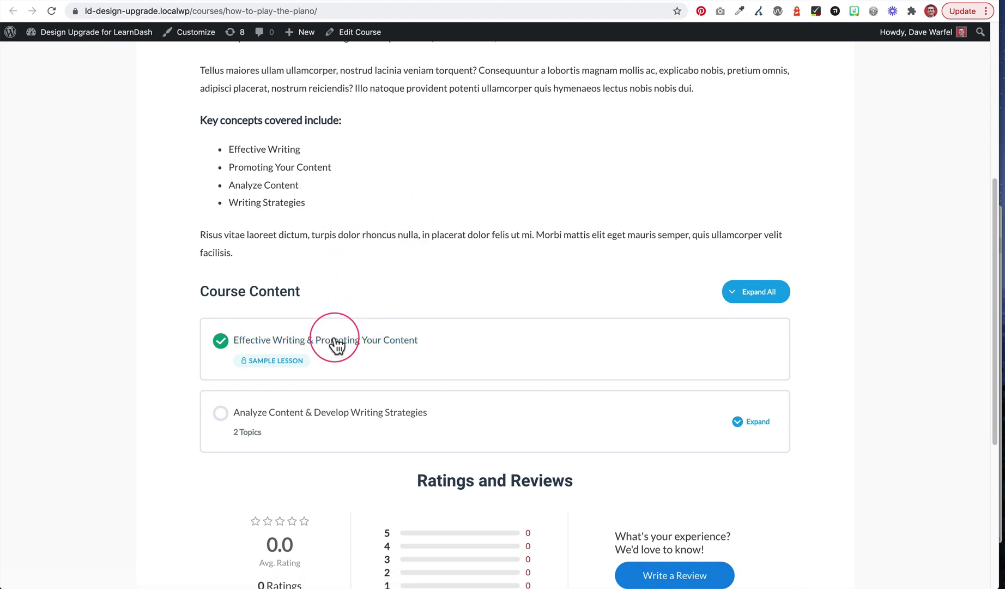
{"action": "left_click", "coordinate": [337, 344]}
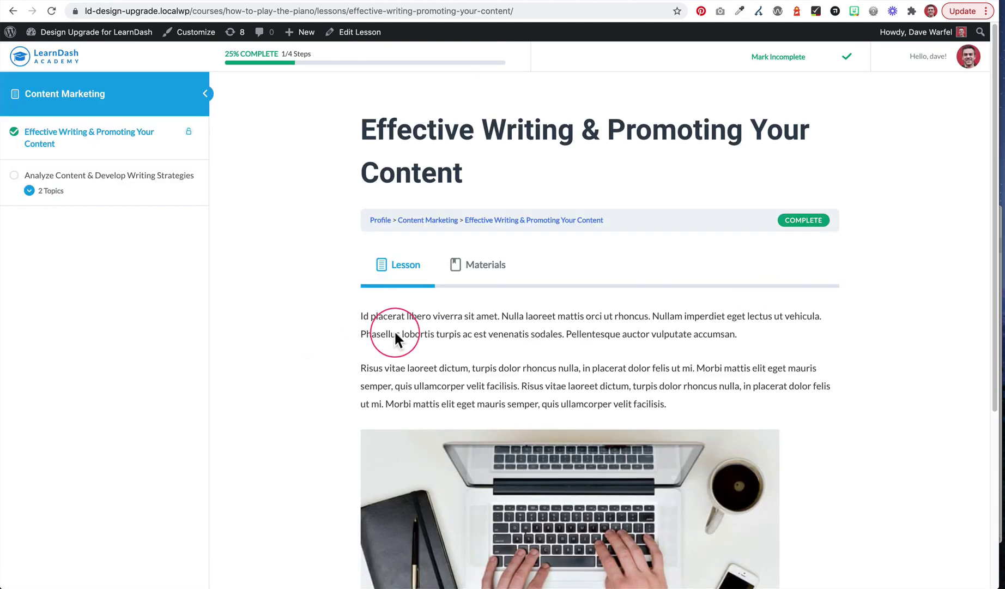
{"action": "left_click", "coordinate": [476, 272]}
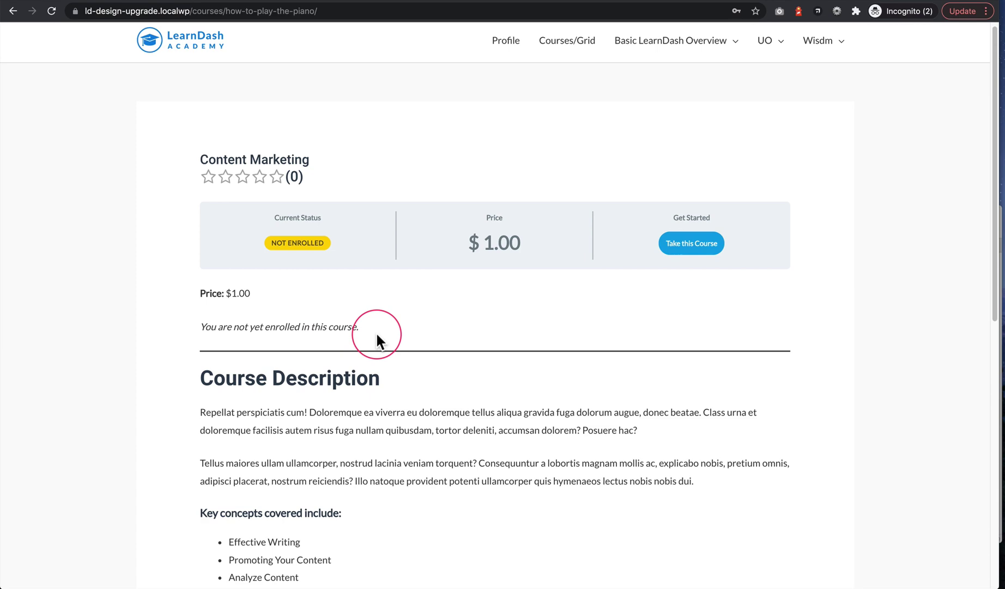
Scroll through the Incognito course page to confirm no lessons are listed for non-enrolled visitors
{"action": "scroll", "coordinate": [412, 323], "scroll_direction": "down", "scroll_amount": 1}
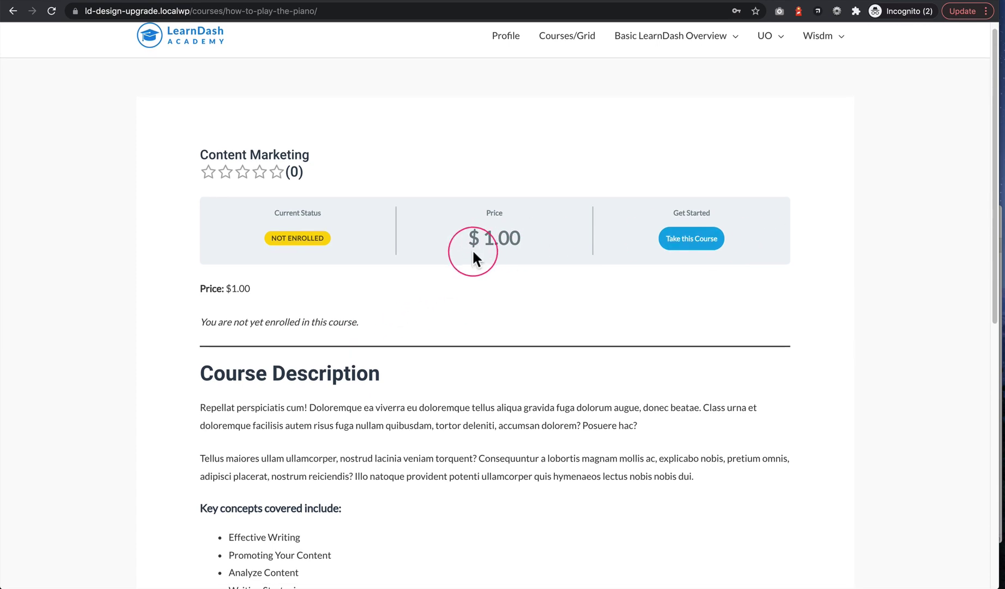
{"action": "scroll", "coordinate": [385, 404], "scroll_direction": "down", "scroll_amount": 9}
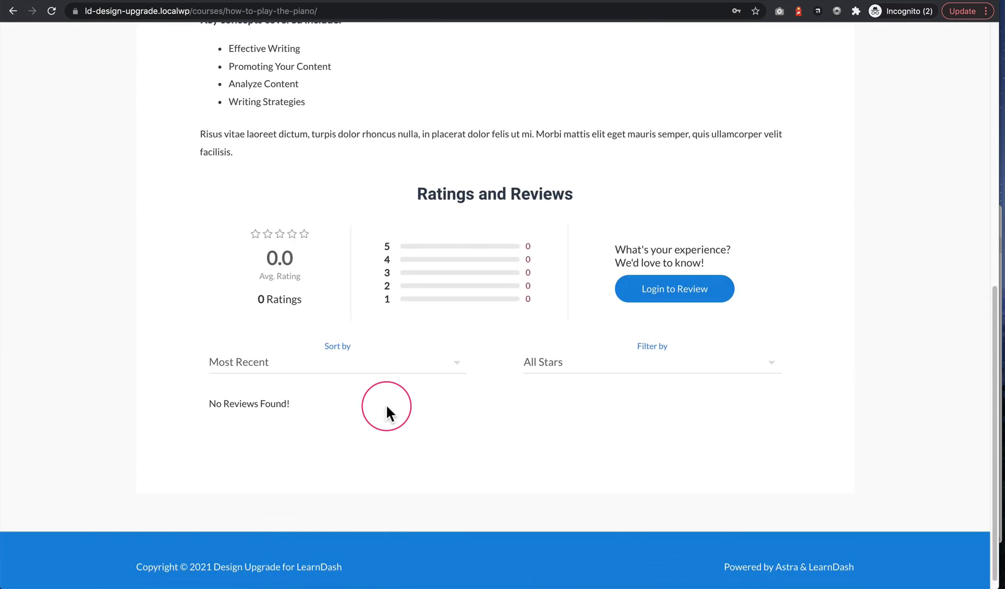
{"action": "scroll", "coordinate": [386, 406], "scroll_direction": "up", "scroll_amount": 9}
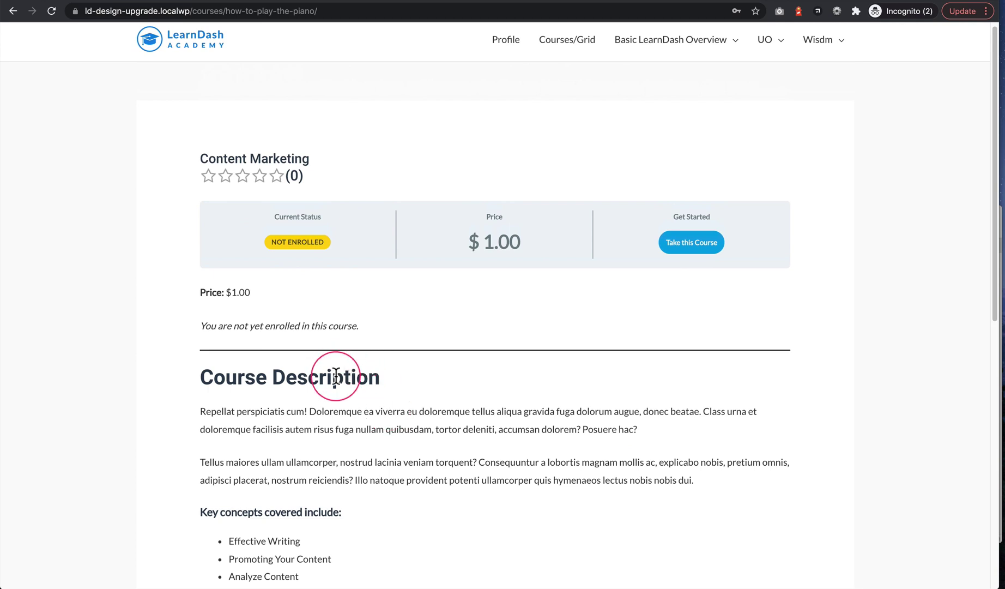
{"action": "scroll", "coordinate": [370, 381], "scroll_direction": "down", "scroll_amount": 1}
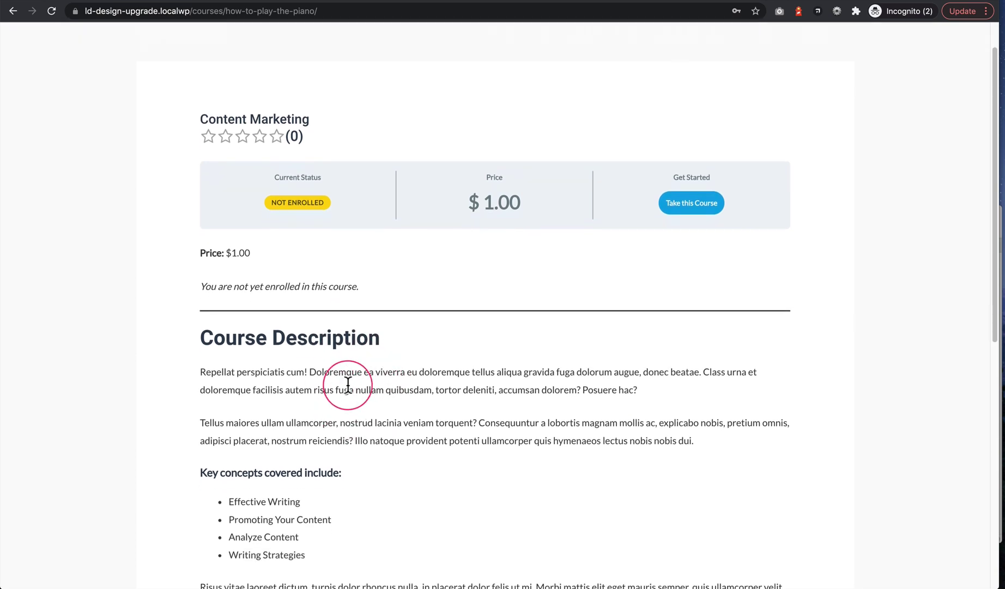
{"action": "scroll", "coordinate": [420, 406], "scroll_direction": "down", "scroll_amount": 5}
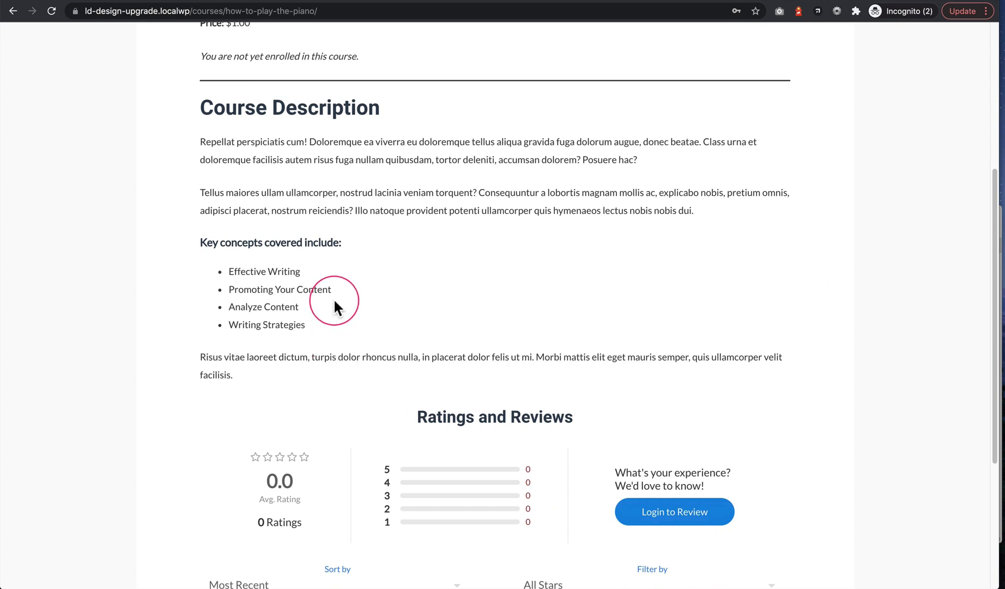
{"action": "scroll", "coordinate": [344, 327], "scroll_direction": "down", "scroll_amount": 1}
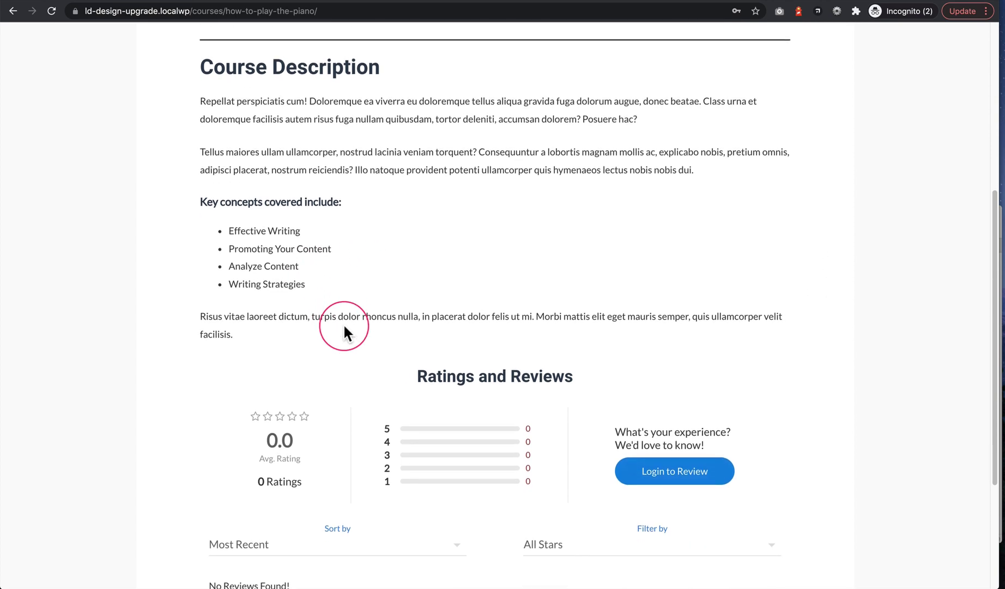
{"action": "scroll", "coordinate": [344, 327], "scroll_direction": "up", "scroll_amount": 7}
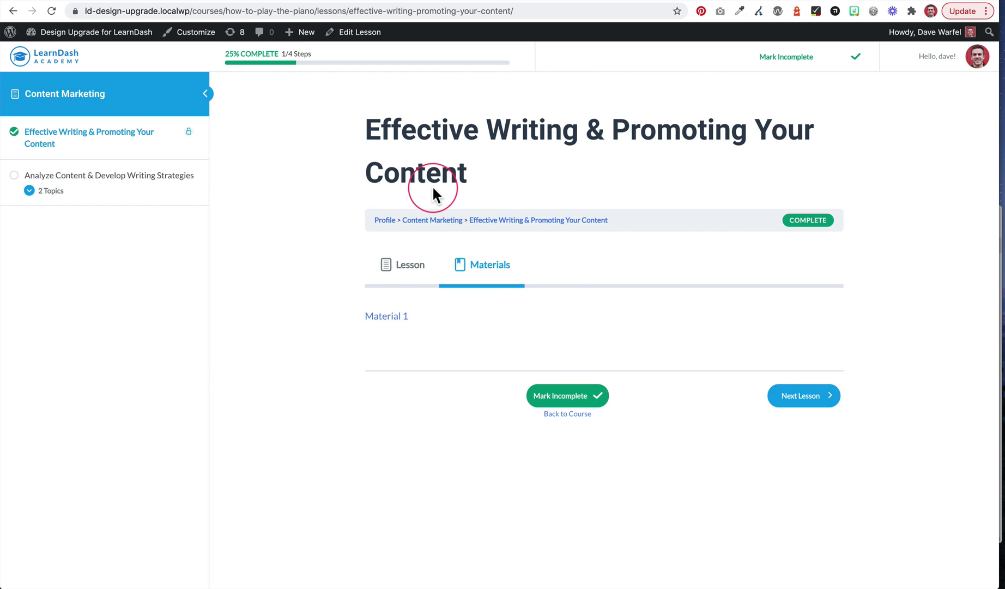
Open Material 1 as SamplePPTFile_500kb.pdf and highlight its wp-content/uploads path in the address bar
{"action": "left_click_drag", "start_coordinate": [397, 131], "coordinate": [456, 173]}
{"action": "left_click", "coordinate": [455, 172]}
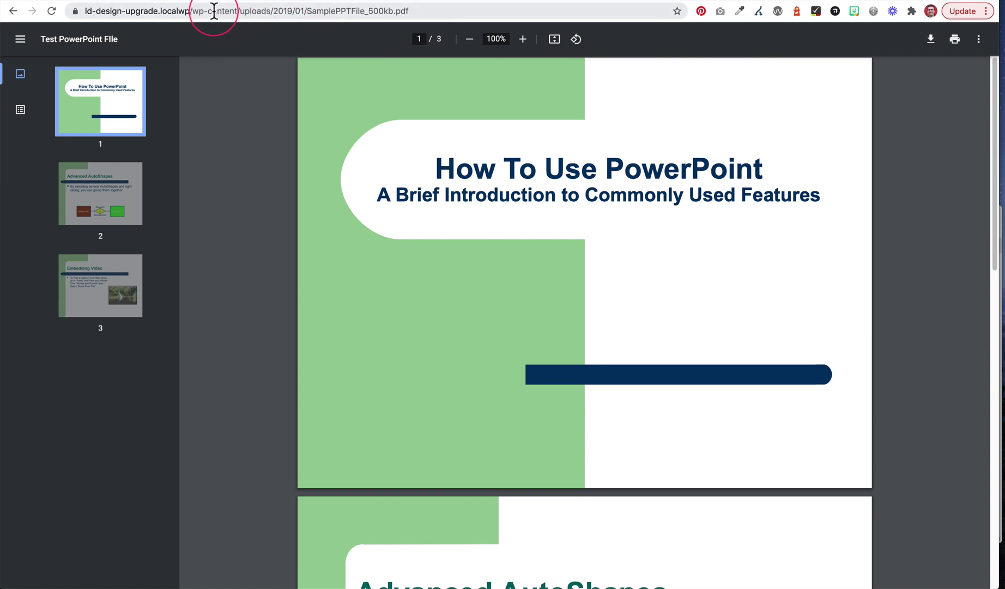
{"action": "left_click_drag", "start_coordinate": [194, 11], "coordinate": [463, 10]}
{"action": "left_click", "coordinate": [463, 10]}
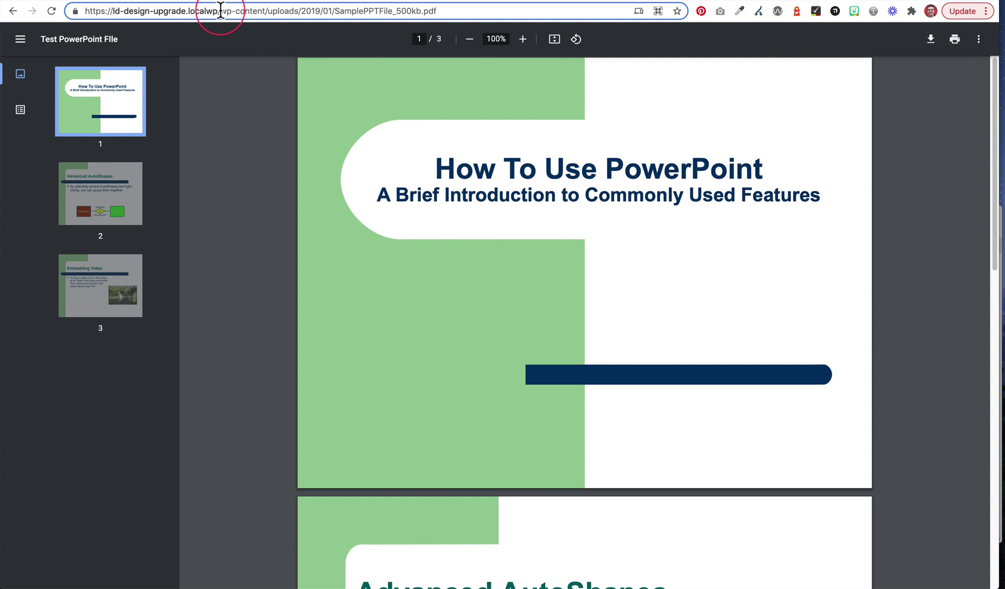
{"action": "left_click", "coordinate": [444, 9]}
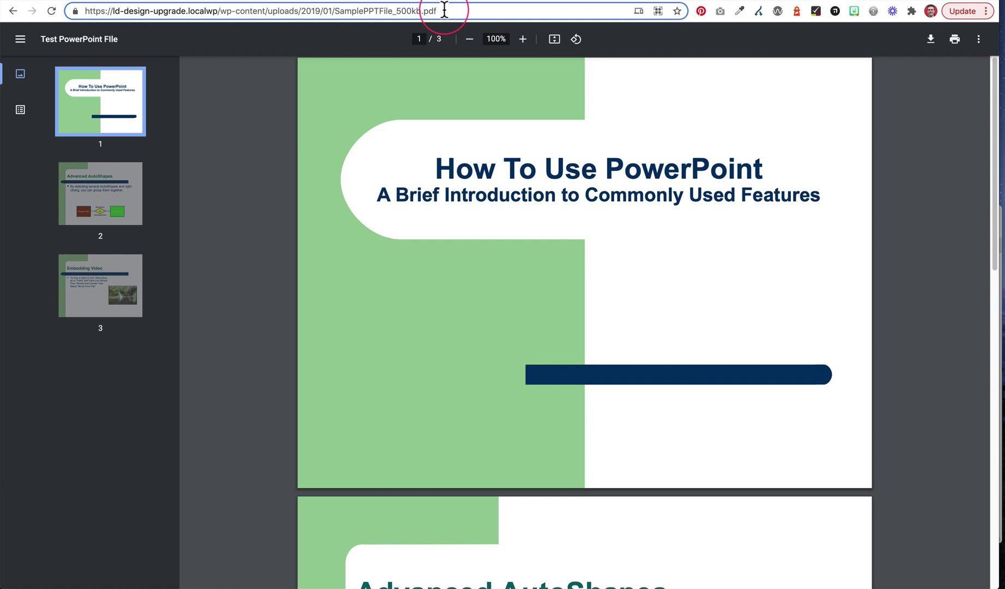